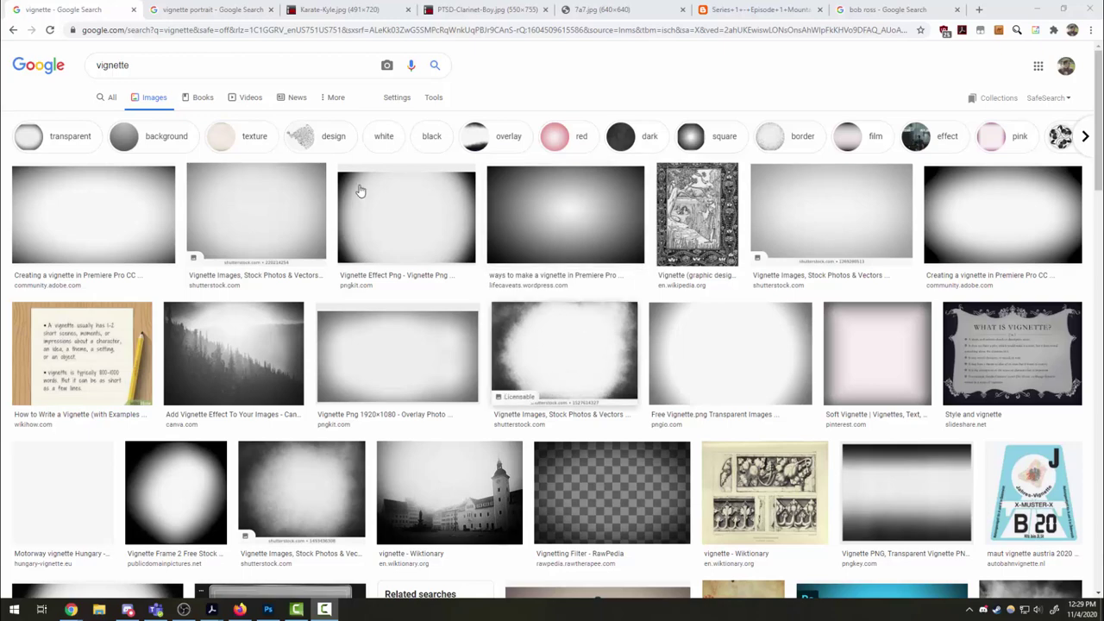
# Browse the 'vignette portrait' image results, previewing the red-background and Lincoln Autopsy soldier portraits
pyautogui.click(203, 10)
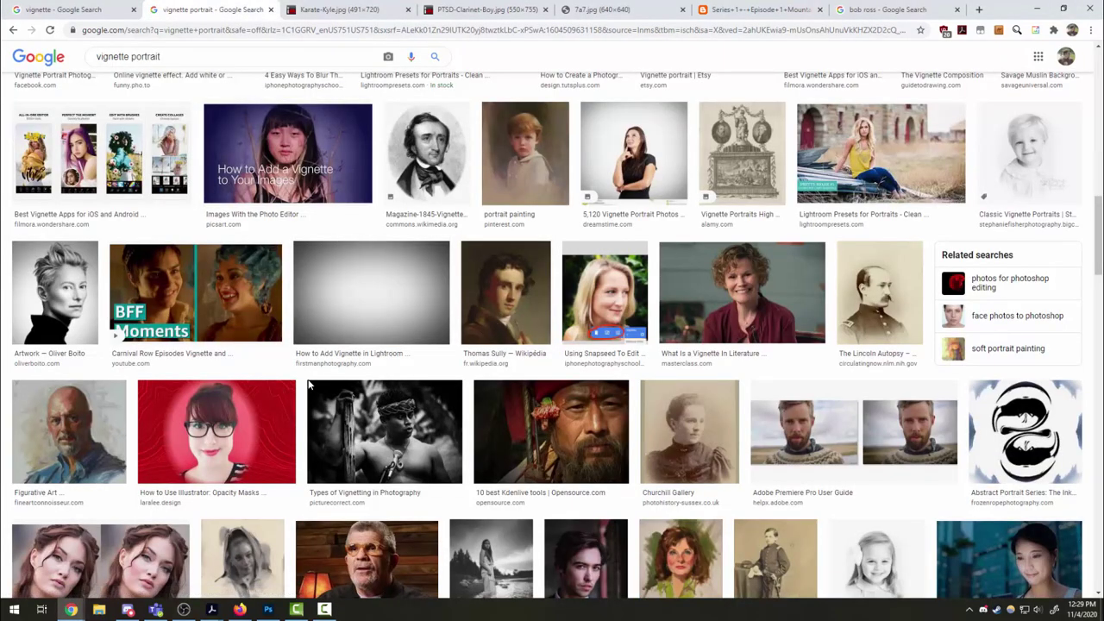
pyautogui.click(270, 419)
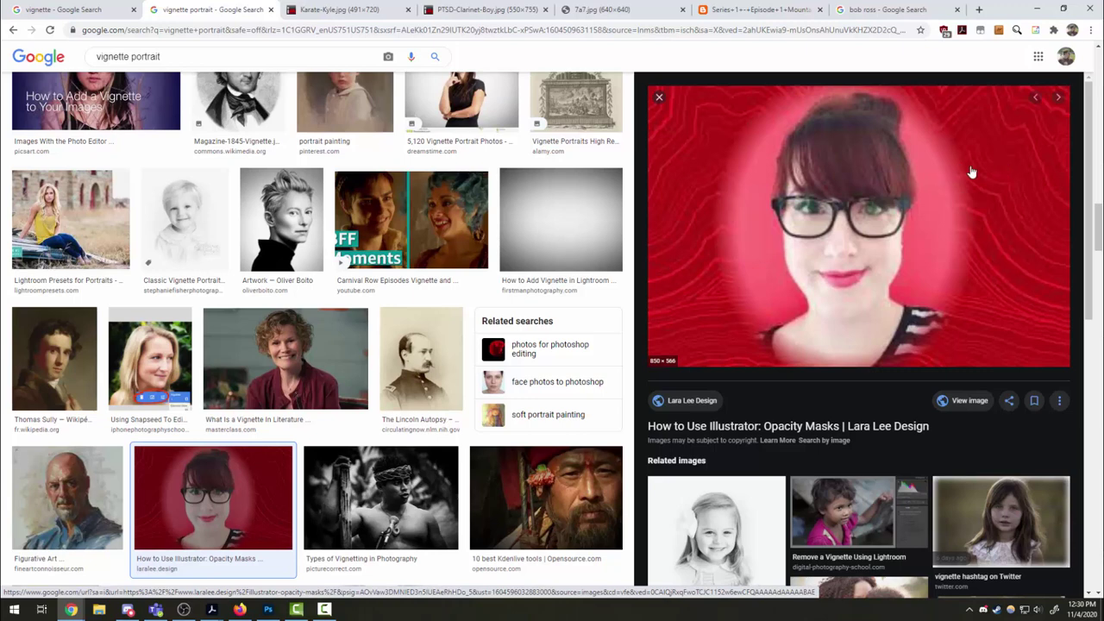
pyautogui.click(435, 357)
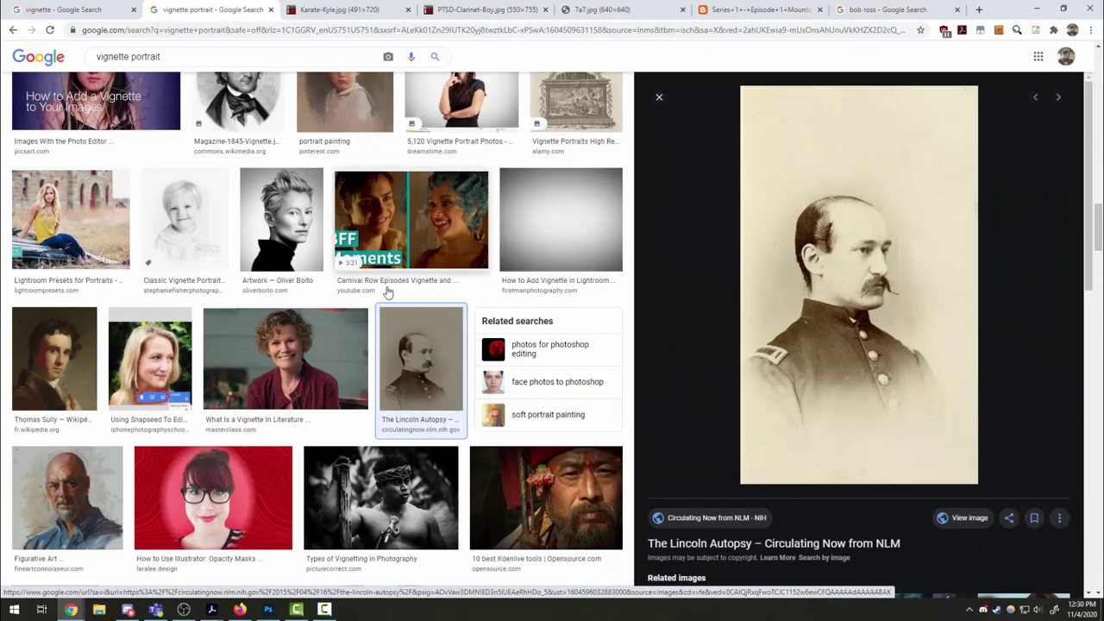
pyautogui.scroll(3, 375, 297)
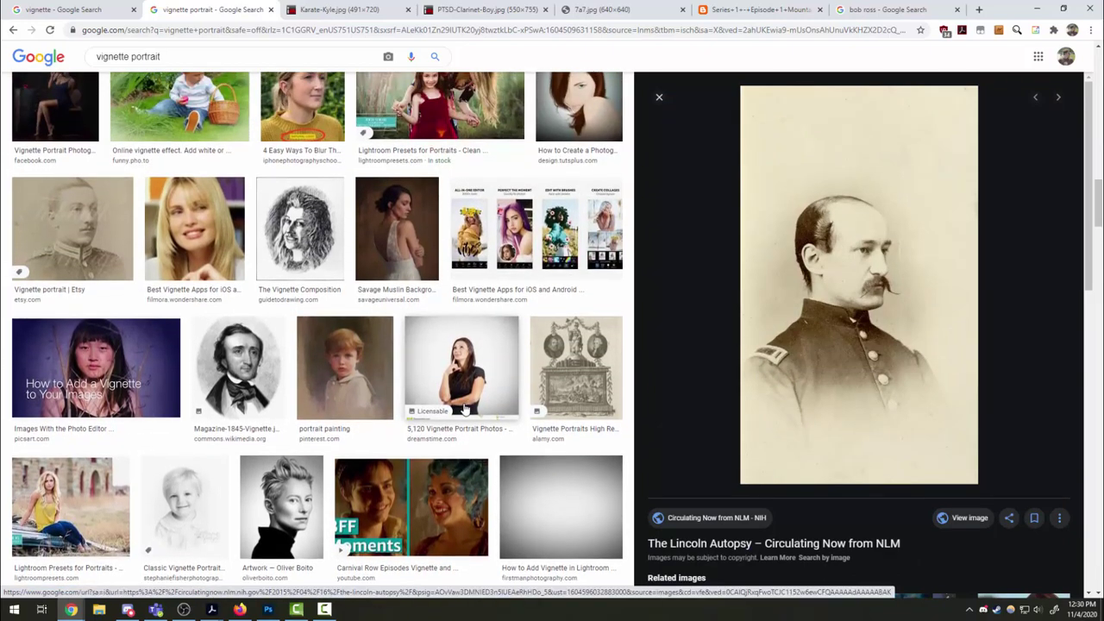
pyautogui.scroll(2, 465, 408)
pyautogui.scroll(-2, 512, 447)
pyautogui.scroll(-1, 512, 448)
# Look through the Karate-Kyle.jpg, PTSD-Clarinet-Boy.jpg and 7a7.jpg example photo tabs
pyautogui.click(335, 15)
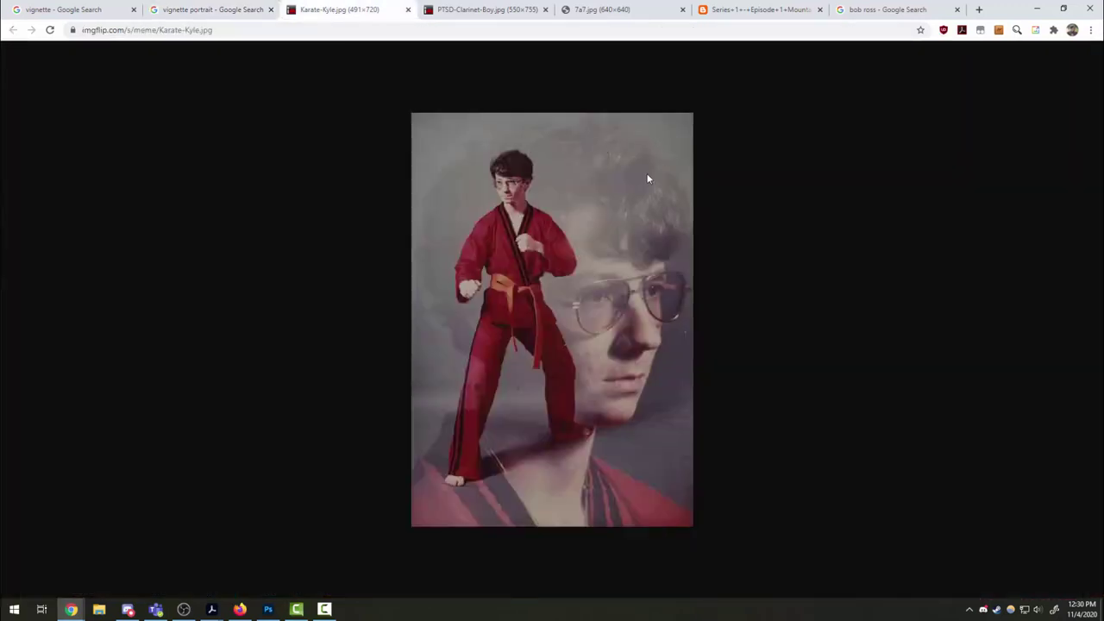
pyautogui.click(473, 15)
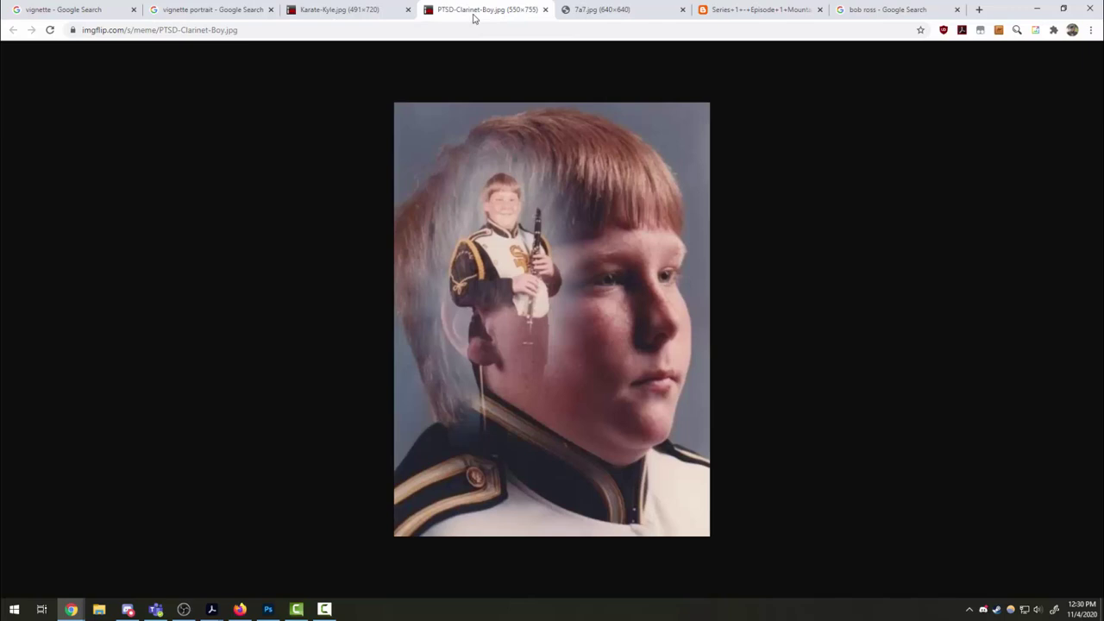
pyautogui.click(584, 10)
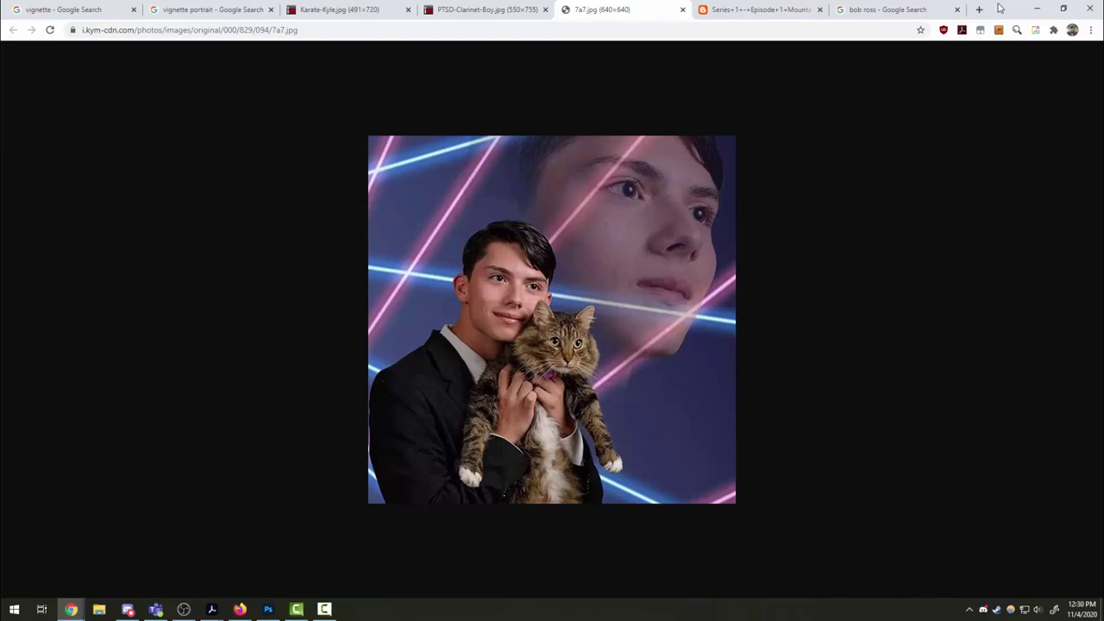
# Restore and reposition Chrome, then copy the mountain-lake landscape painting image
pyautogui.moveTo(999, 7); pyautogui.dragTo(735, 264)
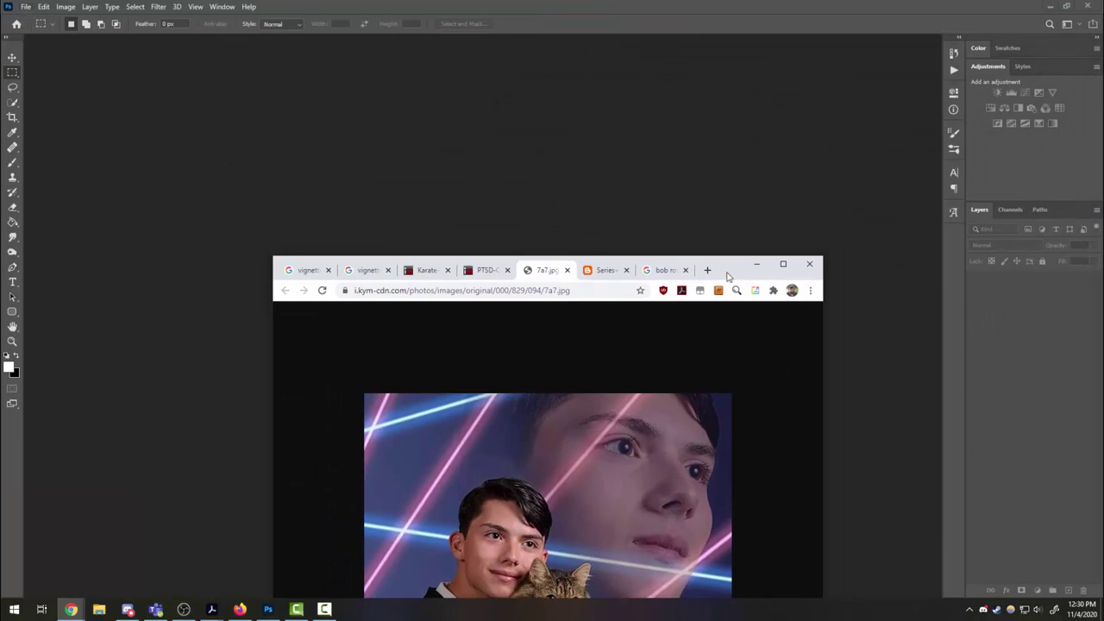
pyautogui.moveTo(737, 270); pyautogui.dragTo(780, 137)
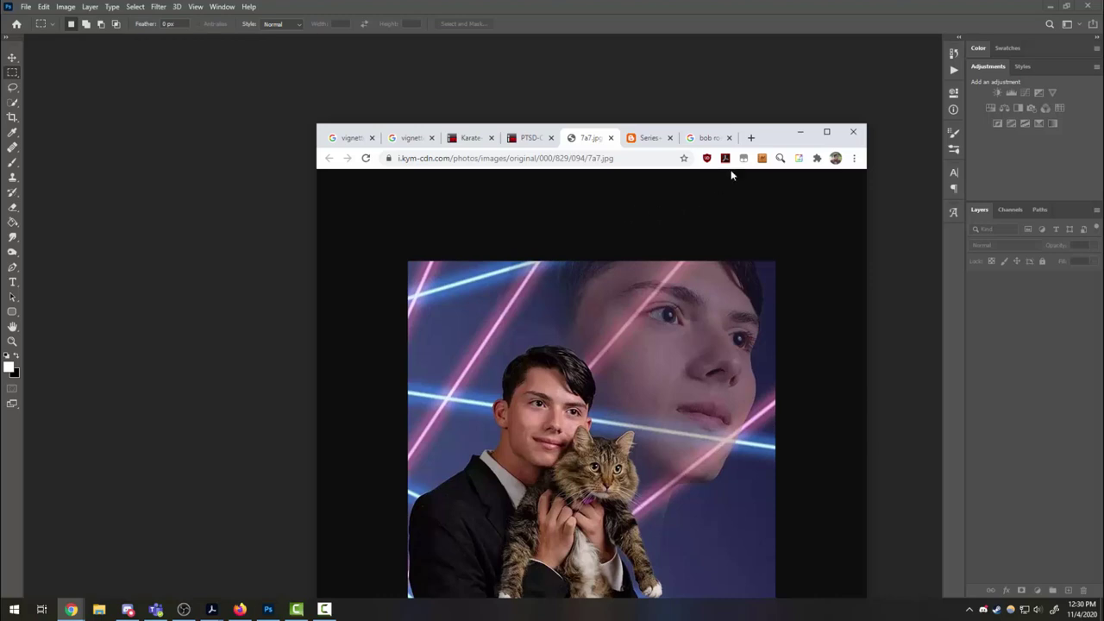
pyautogui.click(654, 139)
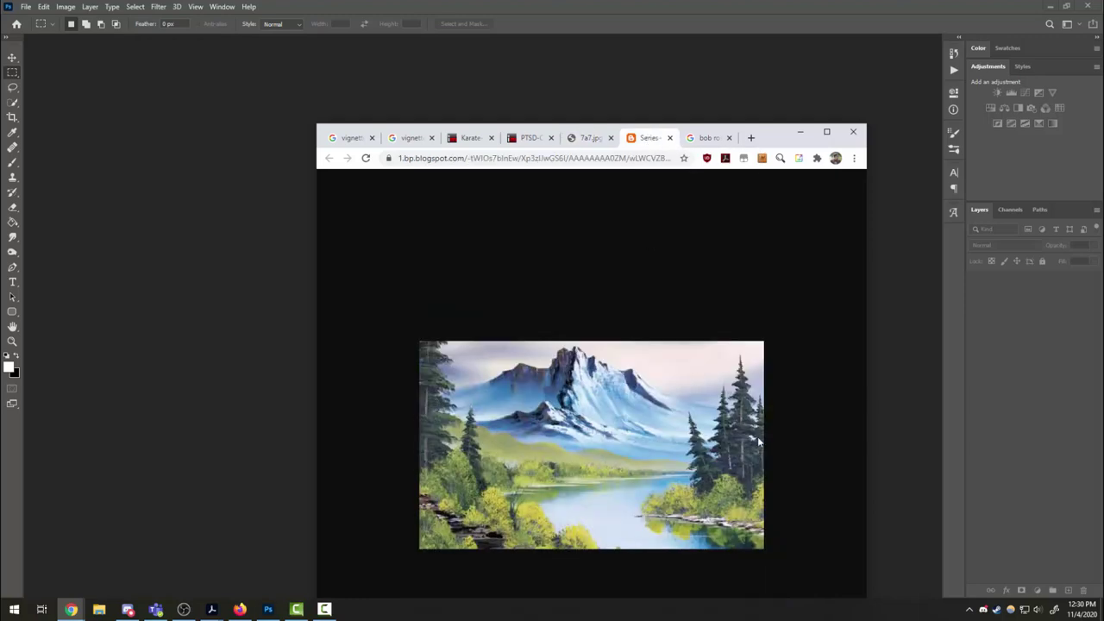
pyautogui.rightClick(520, 383)
pyautogui.click(538, 414)
# Create a new 600 × 362 px document from the Clipboard preset
pyautogui.click(26, 9)
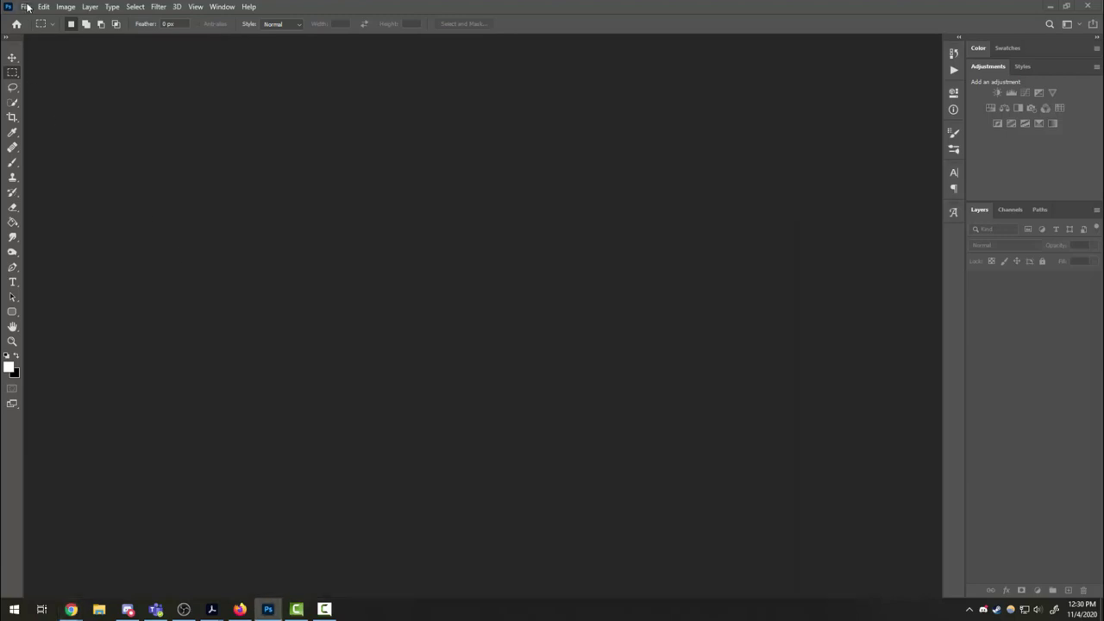
pyautogui.click(35, 18)
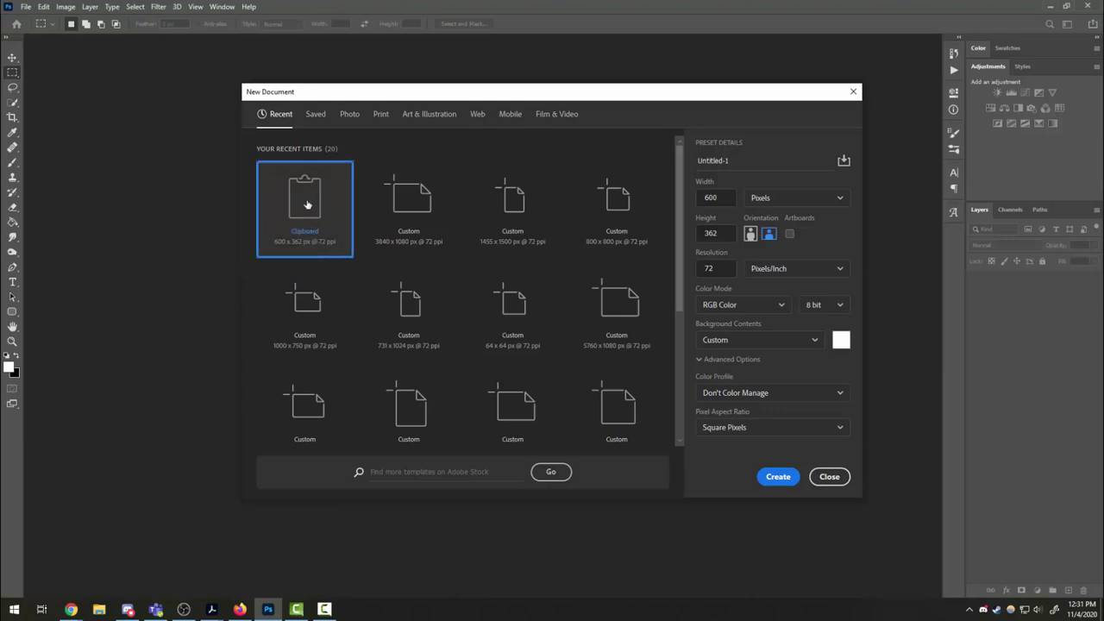
pyautogui.doubleClick(314, 212)
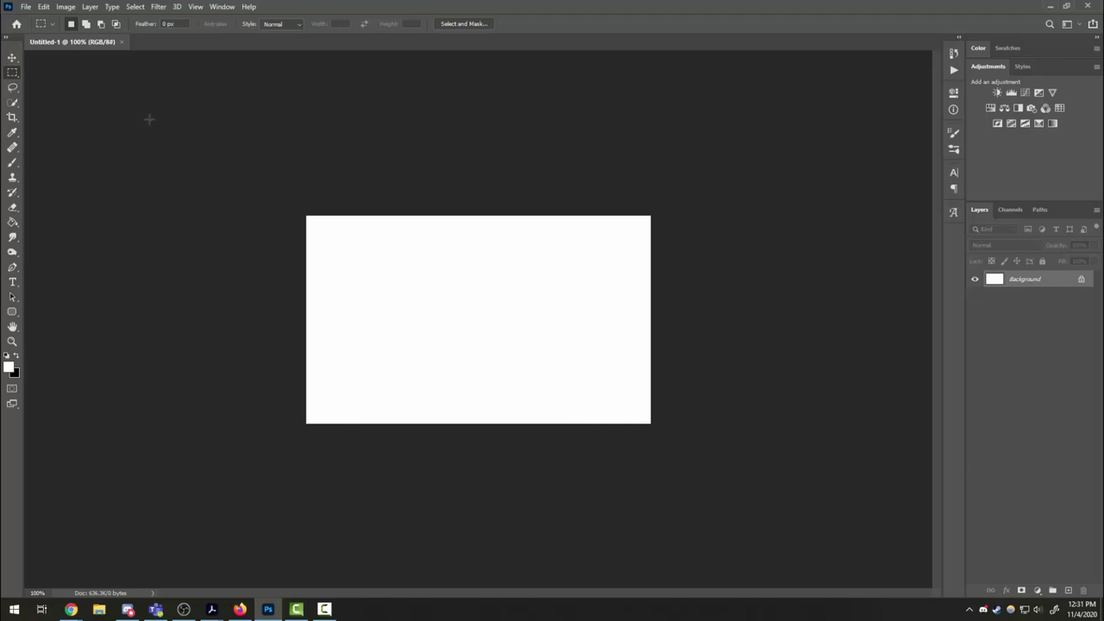
# Paste the landscape painting as Layer 1 above the white Background and keep Layer 1 active
pyautogui.click(43, 7)
pyautogui.click(72, 105)
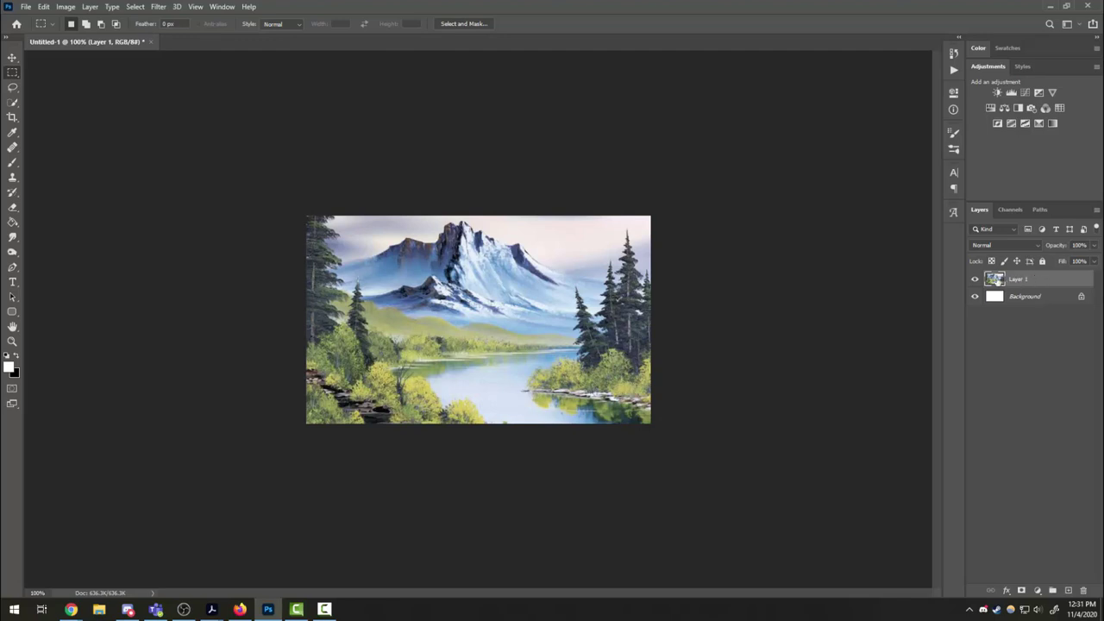
pyautogui.click(1042, 298)
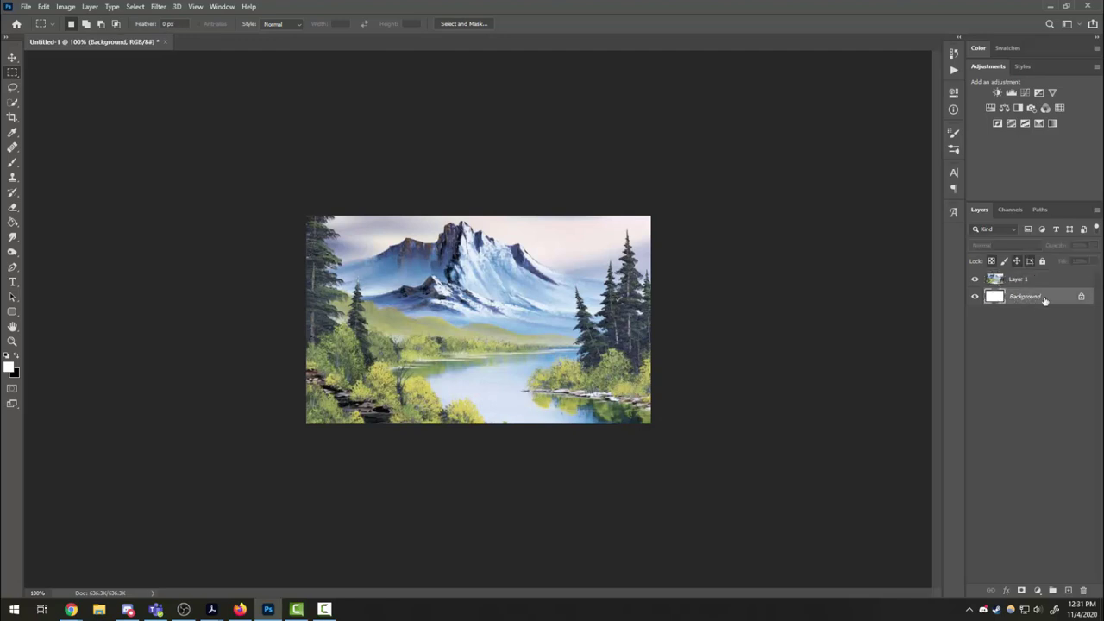
pyautogui.click(1034, 282)
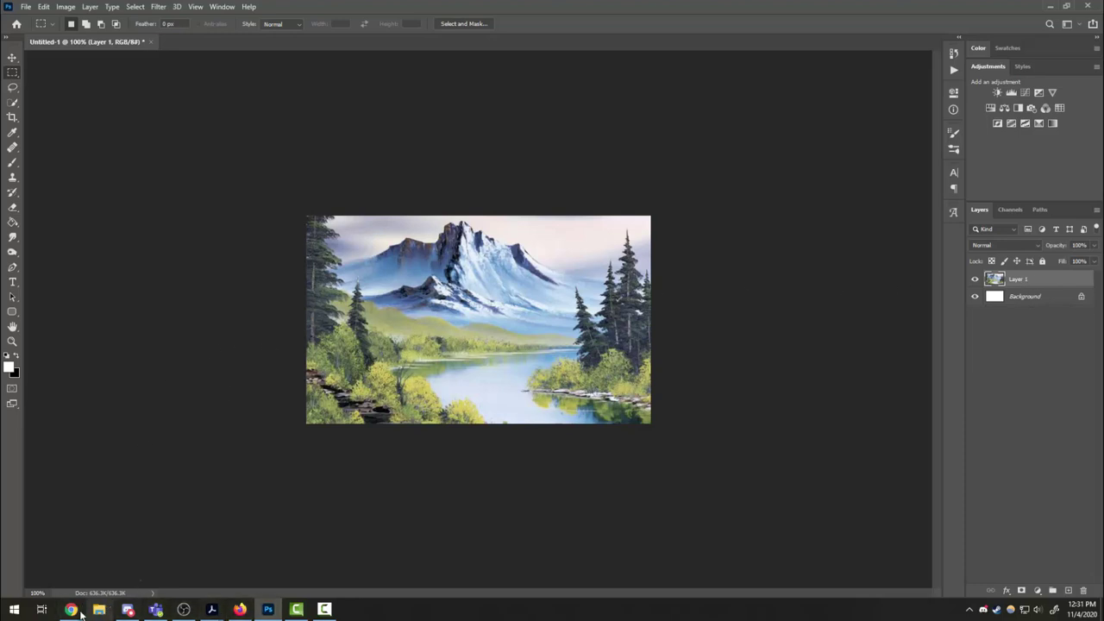
pyautogui.moveTo(71, 609)
pyautogui.click(145, 562)
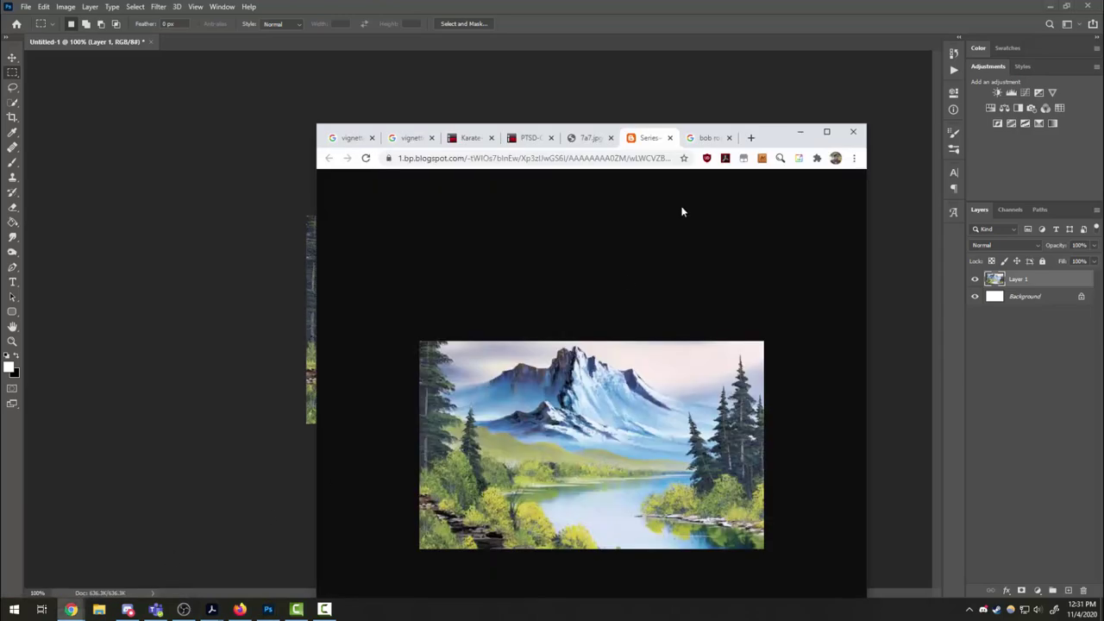
pyautogui.moveTo(769, 136); pyautogui.dragTo(691, 82)
pyautogui.click(632, 82)
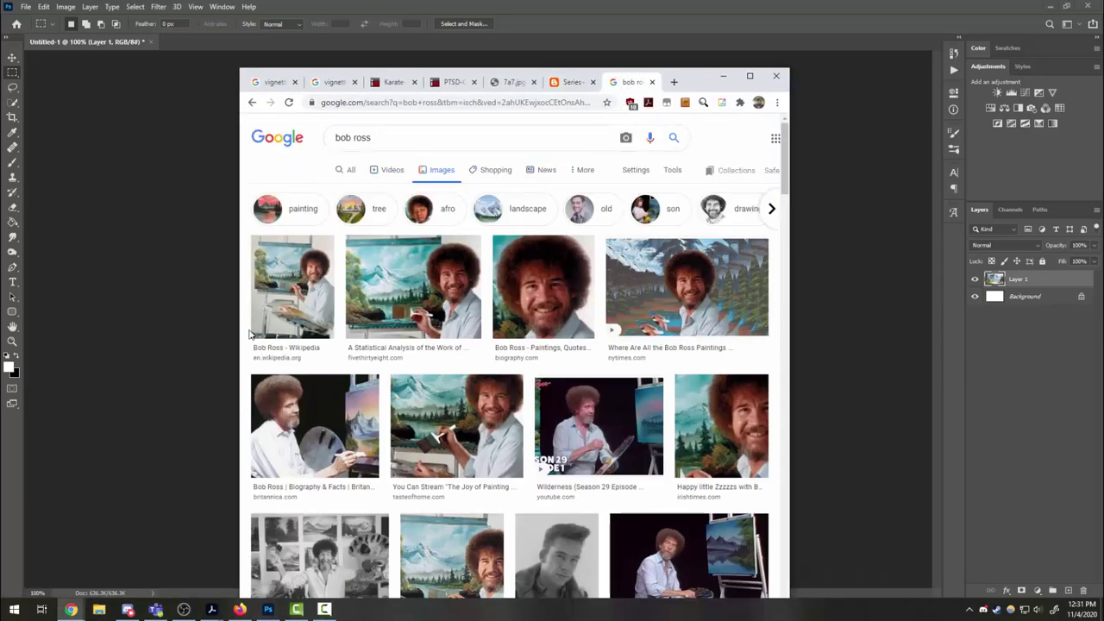
pyautogui.click(281, 276)
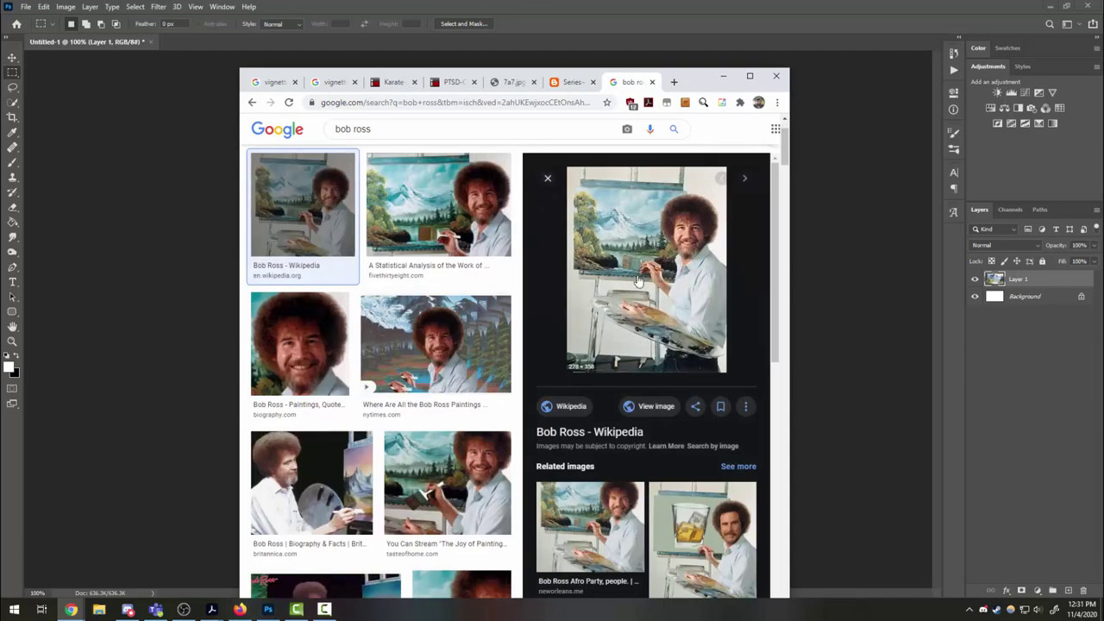
pyautogui.rightClick(635, 249)
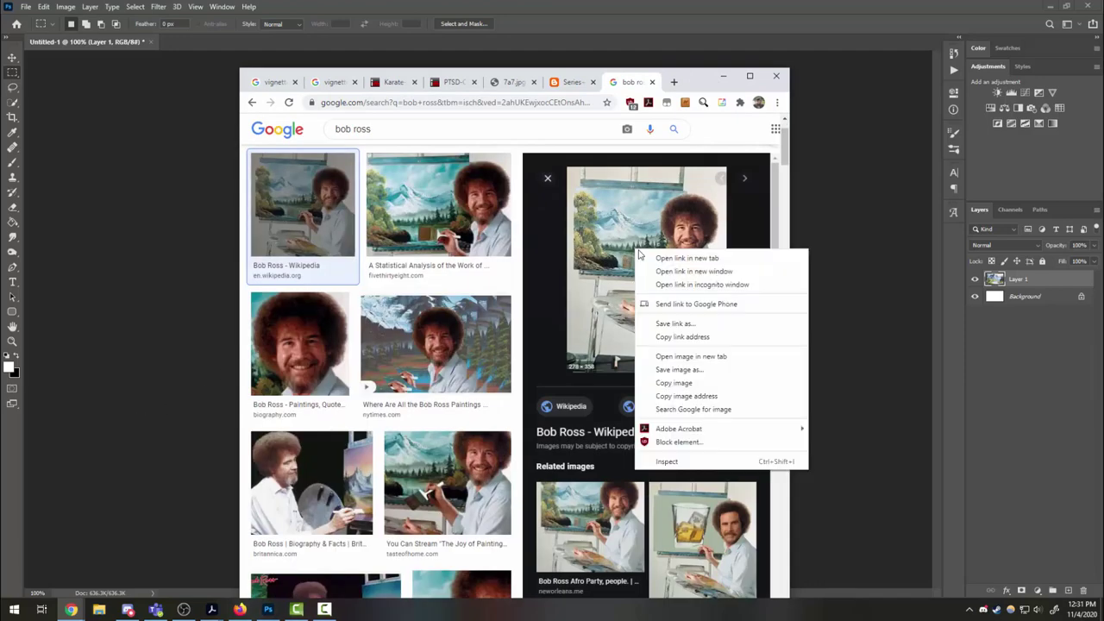
pyautogui.click(688, 383)
pyautogui.hotkey('alt', 'Tab')
pyautogui.hotkey('ctrl', 'v')
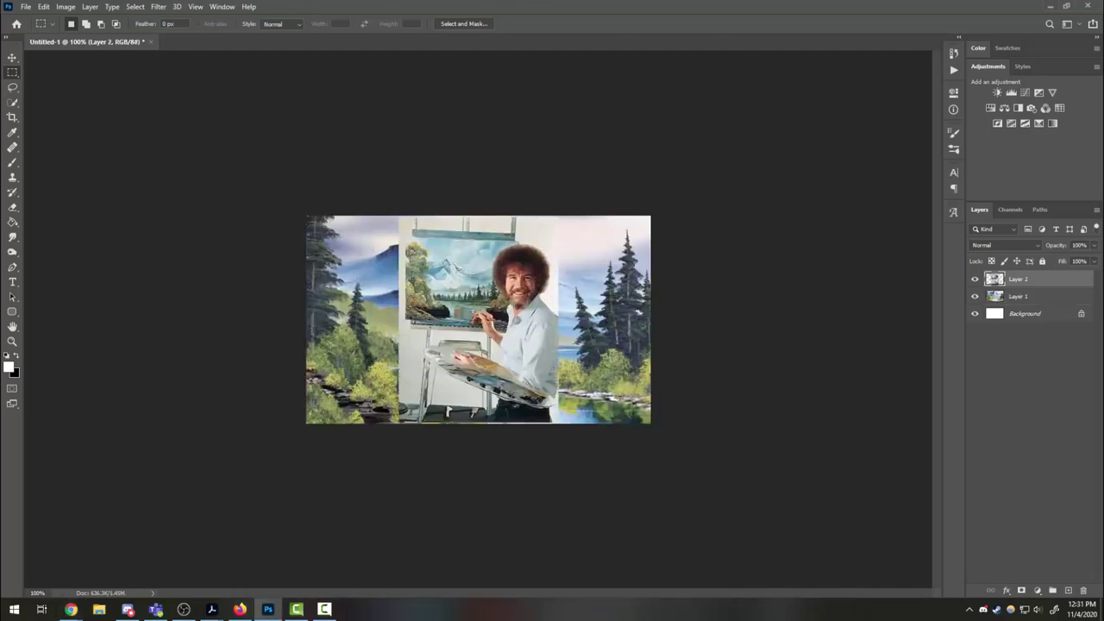
pyautogui.hotkey('ctrl', 'z')
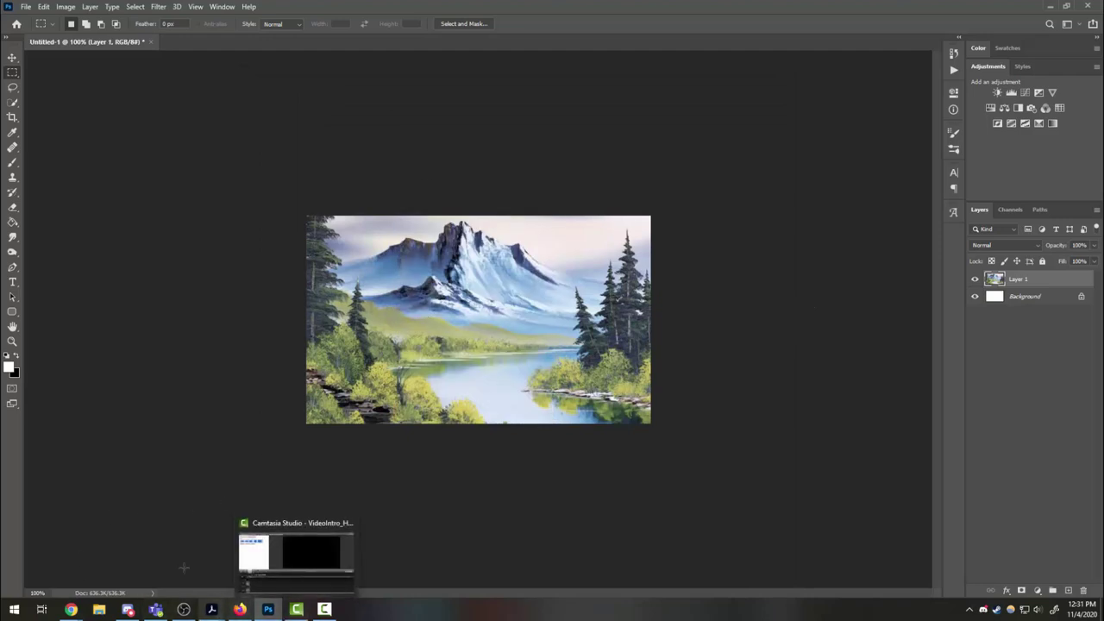
# Filter the Bob Ross image results to Large size
pyautogui.moveTo(71, 609)
pyautogui.click(151, 563)
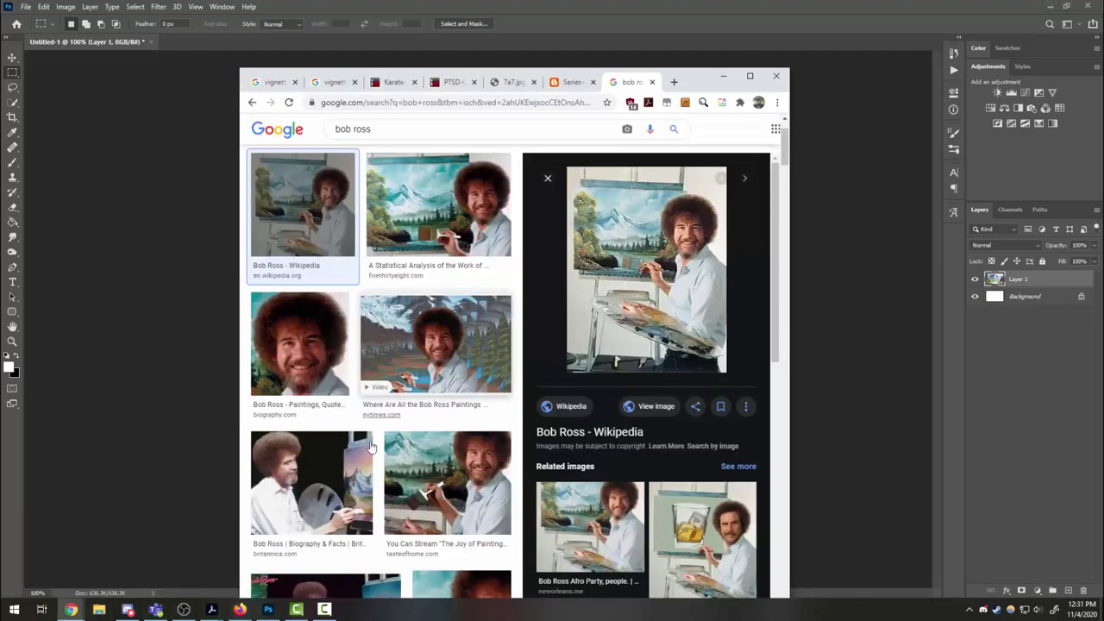
pyautogui.scroll(1, 703, 177)
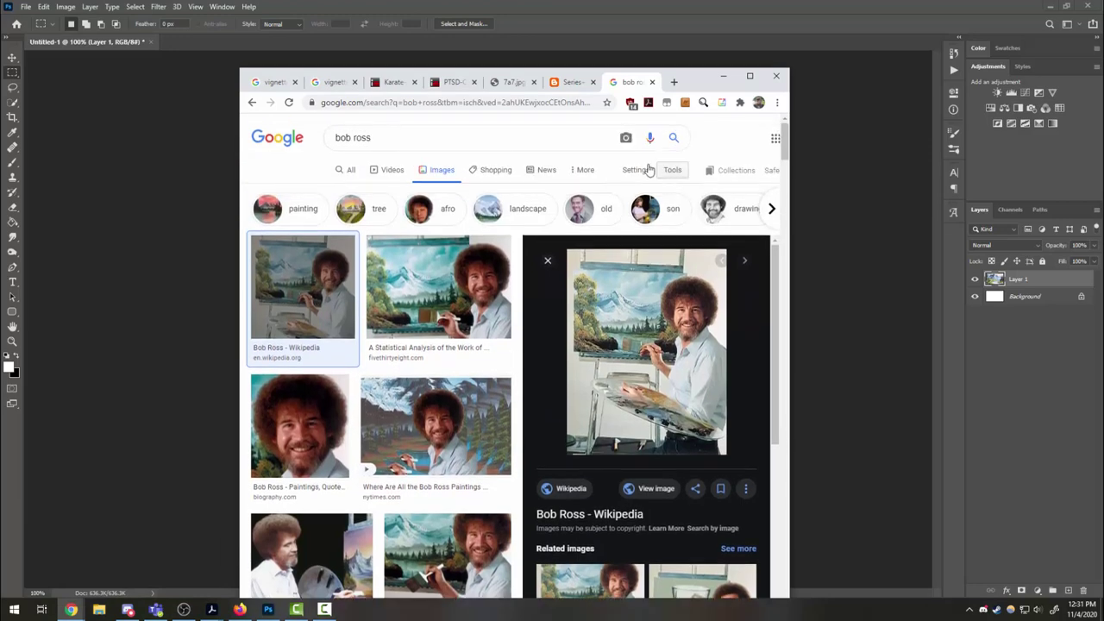
pyautogui.click(671, 169)
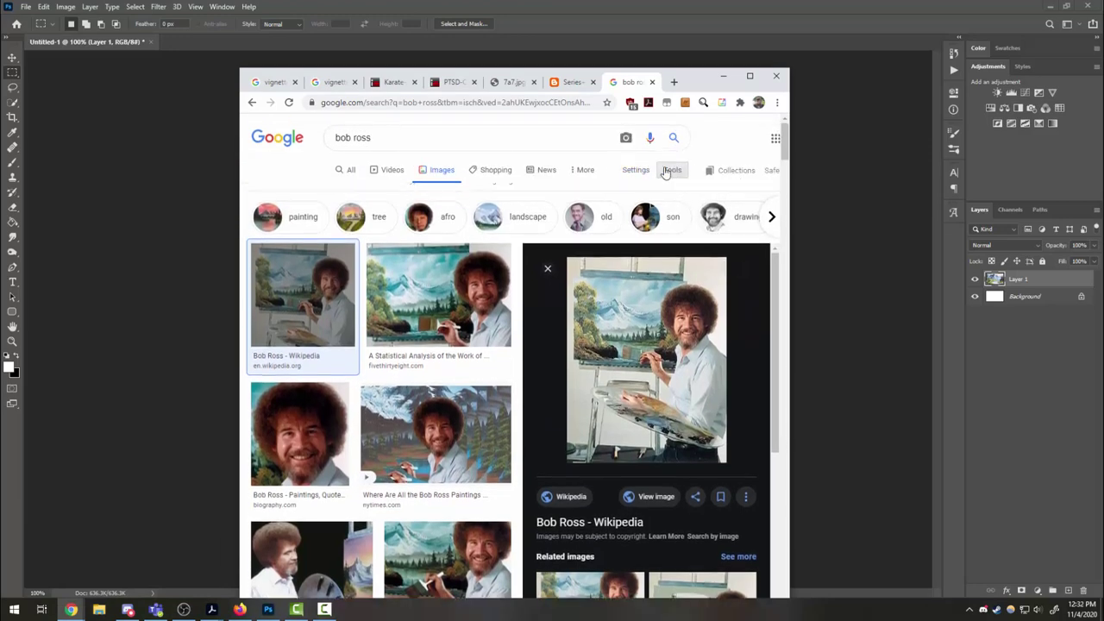
pyautogui.click(343, 190)
pyautogui.click(343, 226)
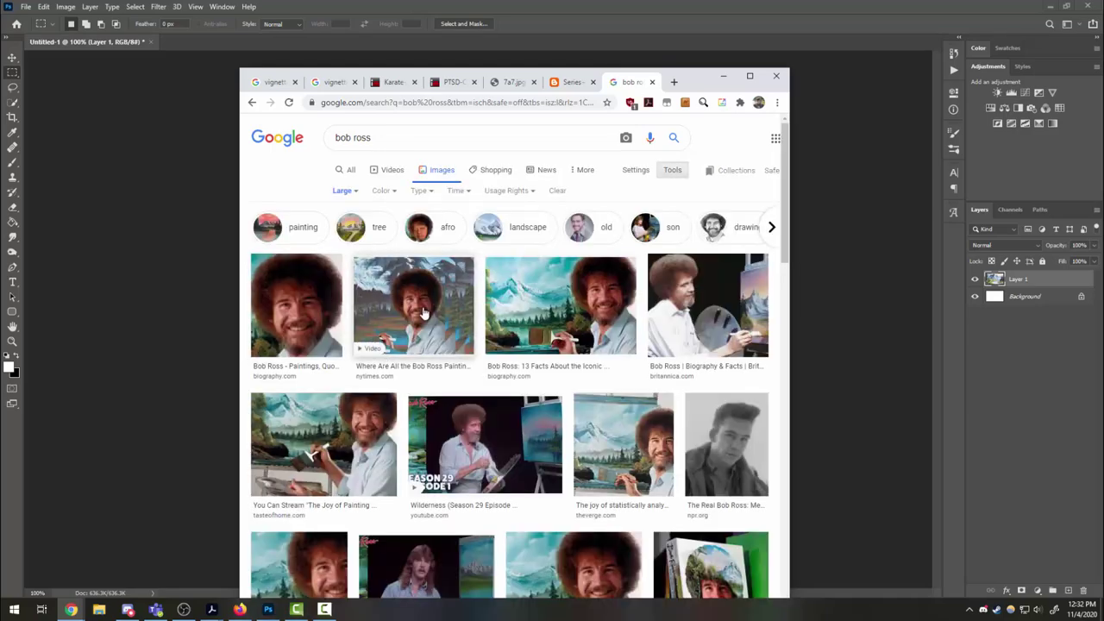
# Open the biography.com Bob Ross portrait in a new tab and copy it
pyautogui.click(589, 313)
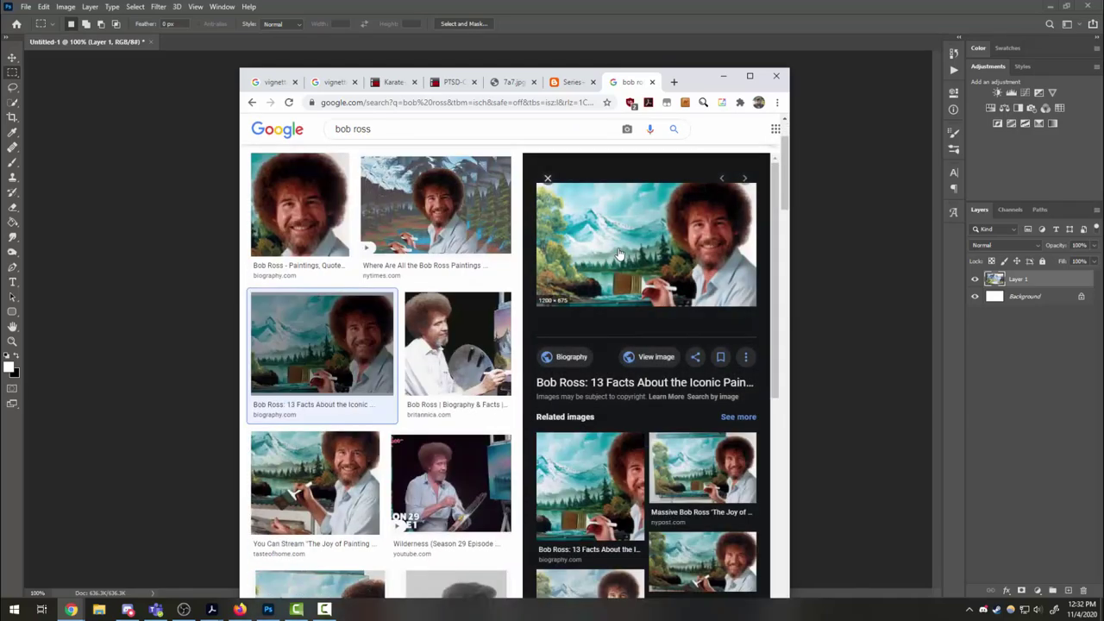
pyautogui.rightClick(605, 219)
pyautogui.click(665, 322)
pyautogui.click(632, 82)
pyautogui.rightClick(612, 336)
pyautogui.click(673, 372)
# Paste the portrait into Photoshop as Layer 2, then delete it
pyautogui.click(820, 345)
pyautogui.hotkey('ctrl', 'v')
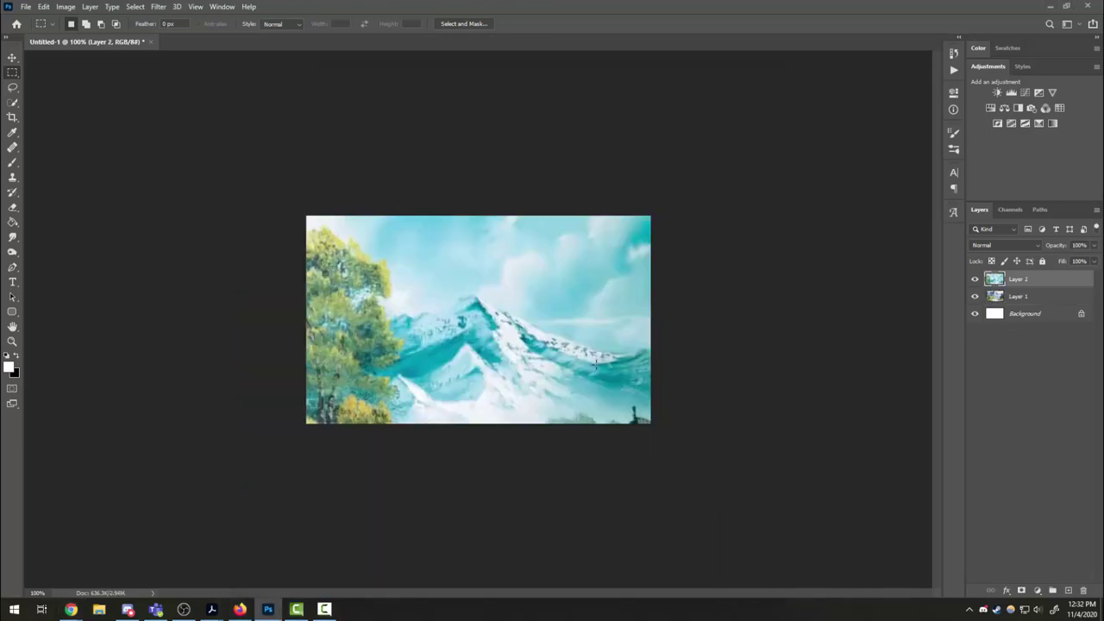
pyautogui.moveTo(597, 364)
pyautogui.mouseDown()
pyautogui.moveTo(498, 296)
pyautogui.moveTo(618, 402)
pyautogui.moveTo(535, 294)
pyautogui.moveTo(552, 327)
pyautogui.moveTo(451, 329)
pyautogui.moveTo(432, 406)
pyautogui.moveTo(515, 447)
pyautogui.moveTo(373, 424)
pyautogui.moveTo(391, 331)
pyautogui.moveTo(446, 393)
pyautogui.moveTo(429, 412)
pyautogui.moveTo(460, 420)
pyautogui.mouseUp()
pyautogui.click(12, 57)
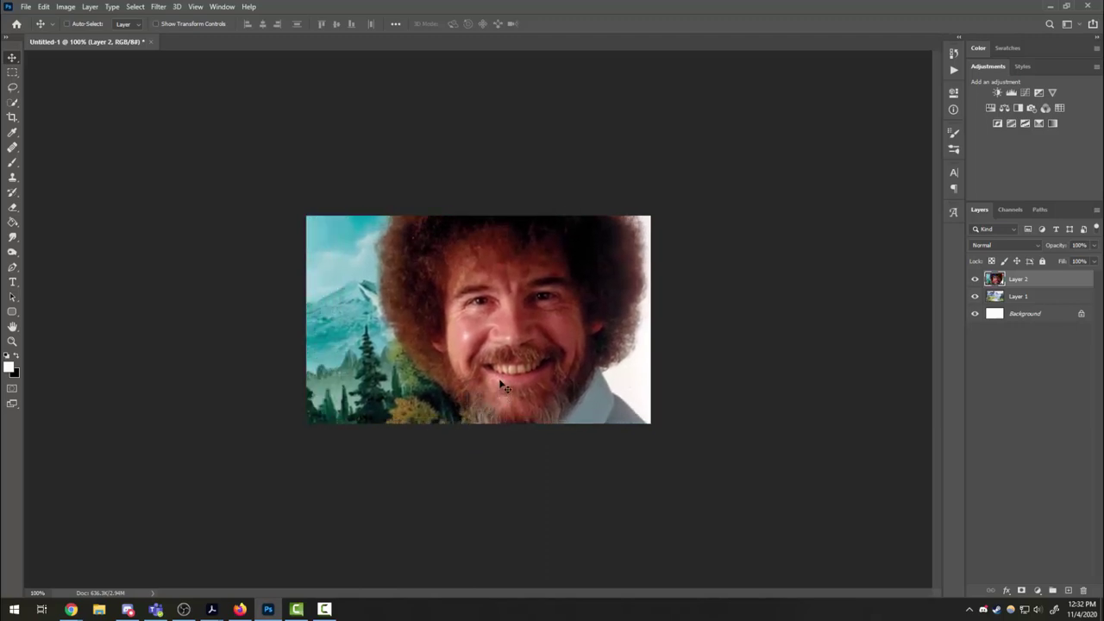
pyautogui.press('Delete')
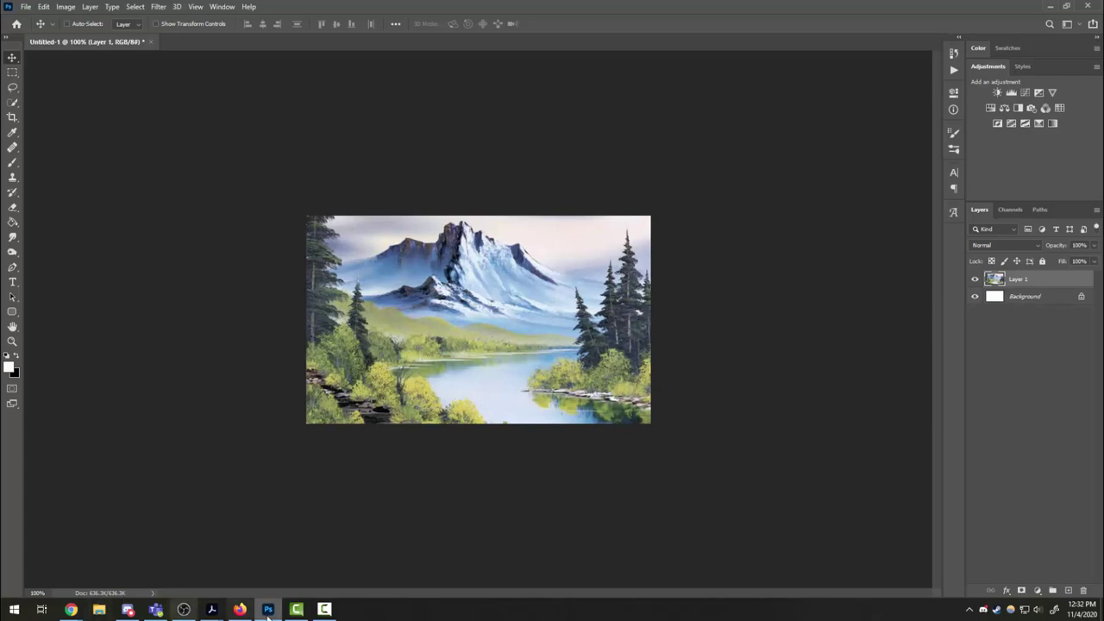
# Save the biography.com Bob Ross portrait into Downloads as bob-ross-promojpg.jpg and minimize Chrome
pyautogui.moveTo(71, 610)
pyautogui.click(158, 565)
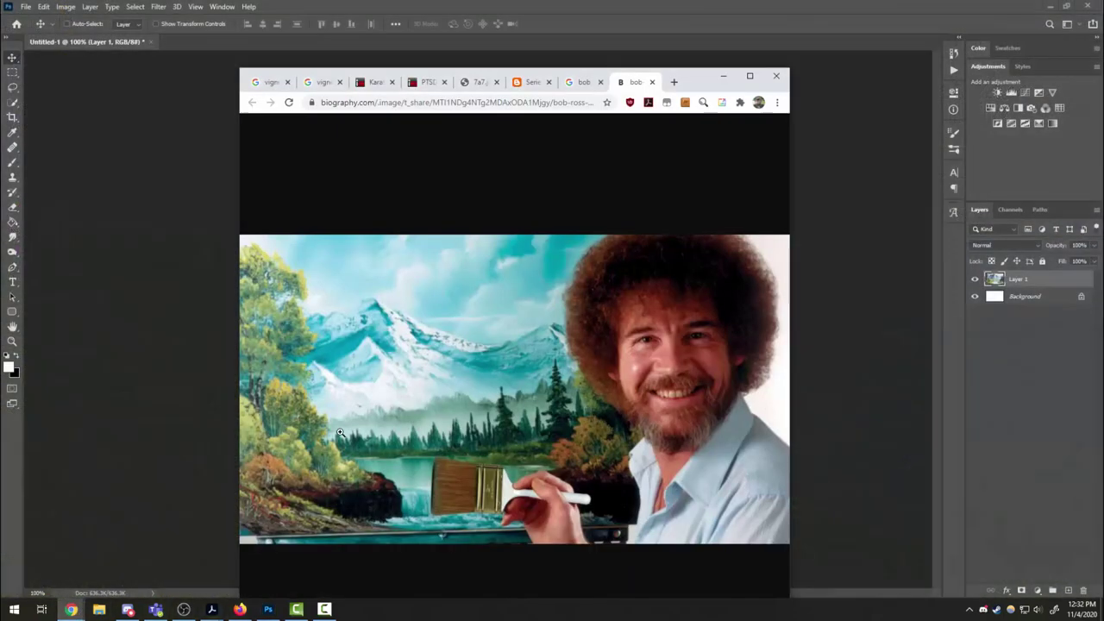
pyautogui.rightClick(521, 300)
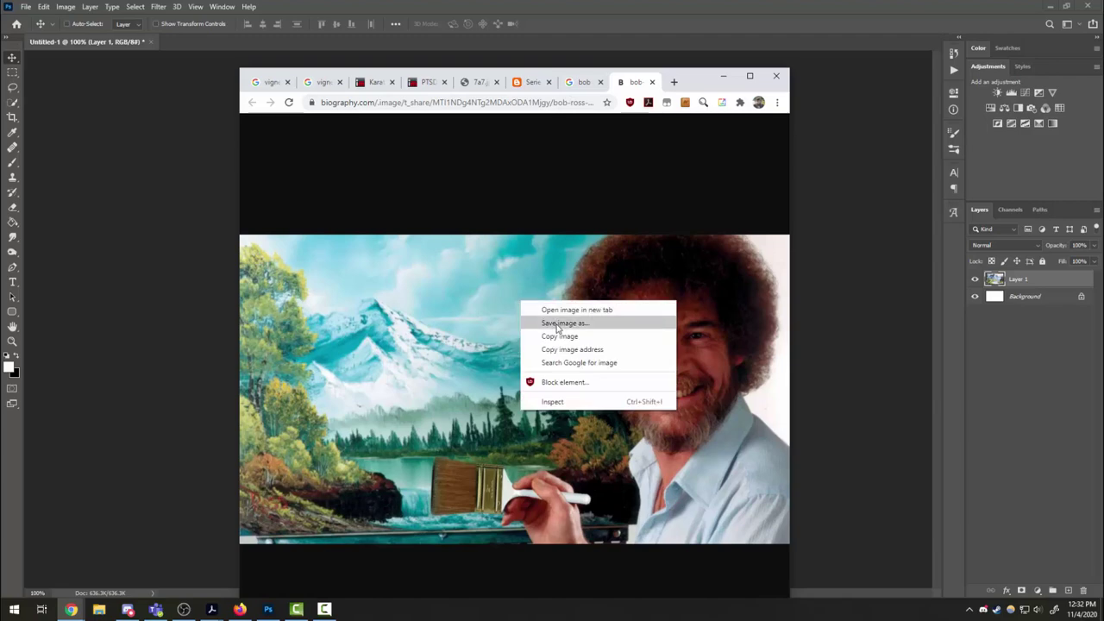
pyautogui.click(558, 324)
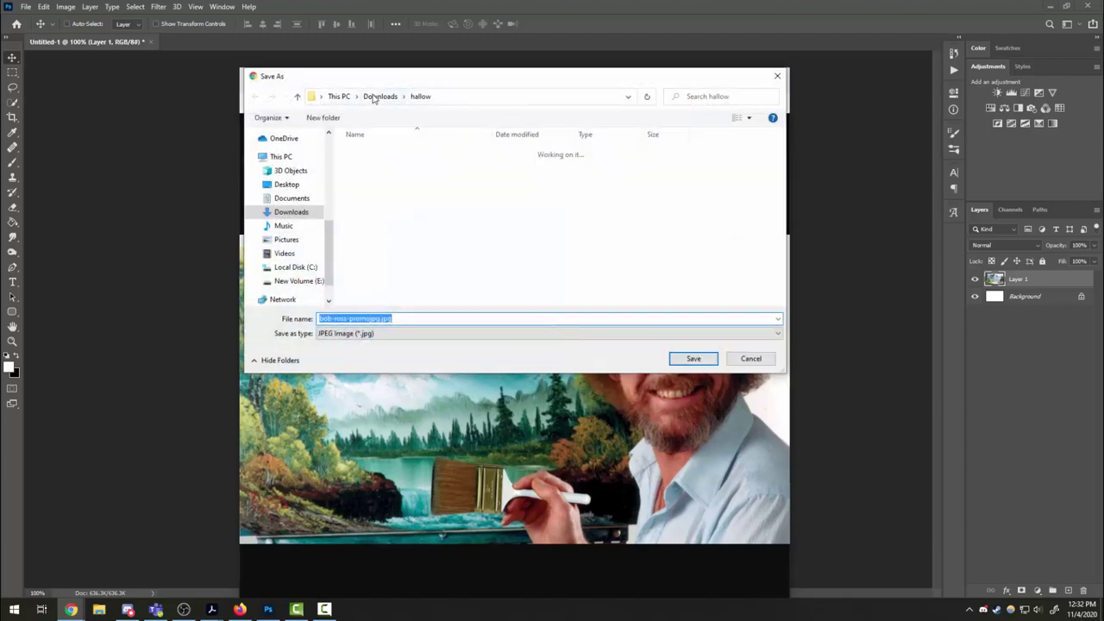
pyautogui.click(380, 96)
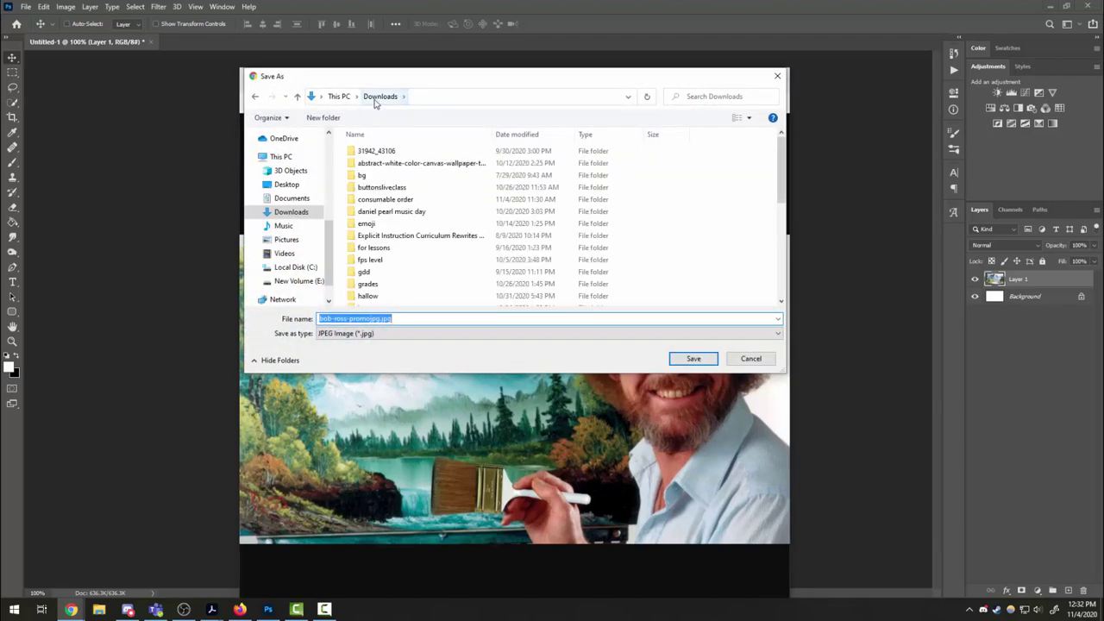
pyautogui.click(693, 359)
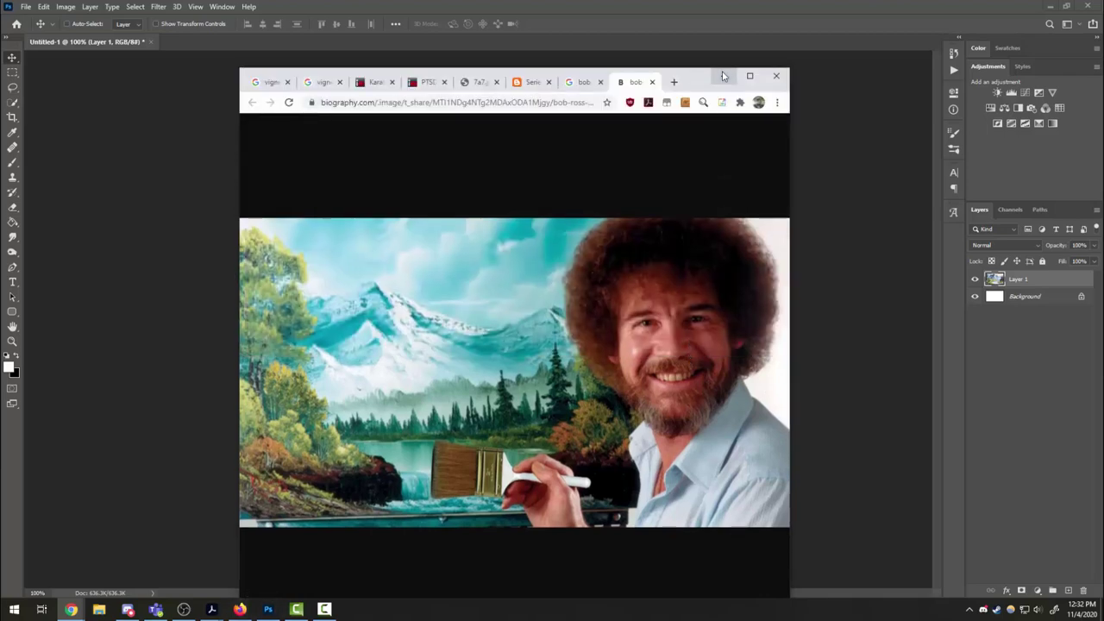
pyautogui.click(723, 76)
# Bring up the Open dialog and scroll the Downloads list to bob-ross-promojpg.jpg
pyautogui.click(26, 7)
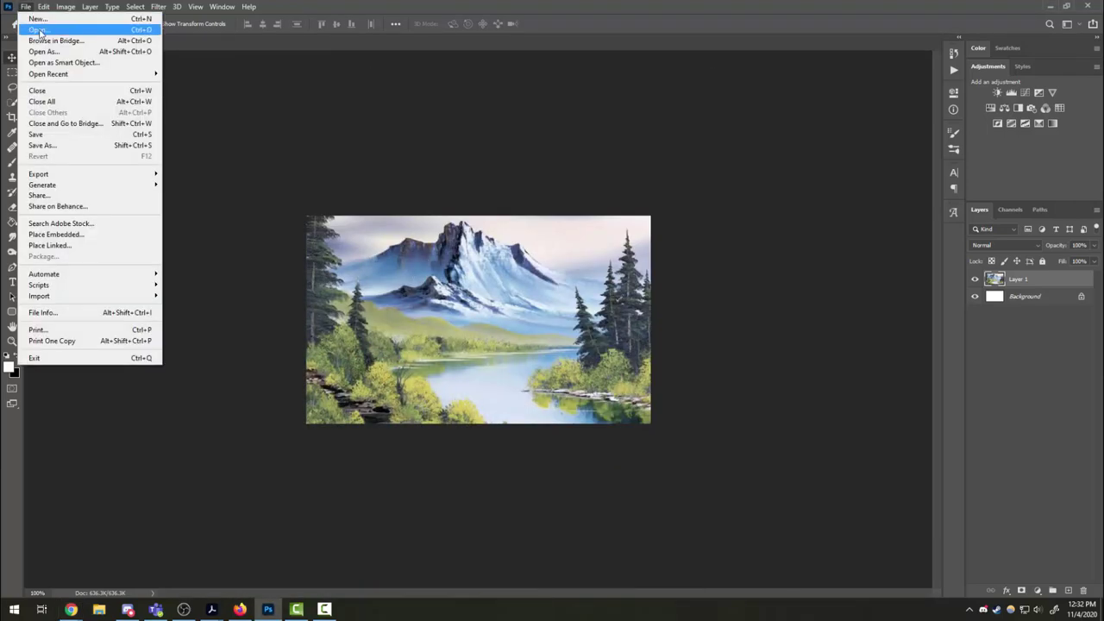
pyautogui.click(34, 30)
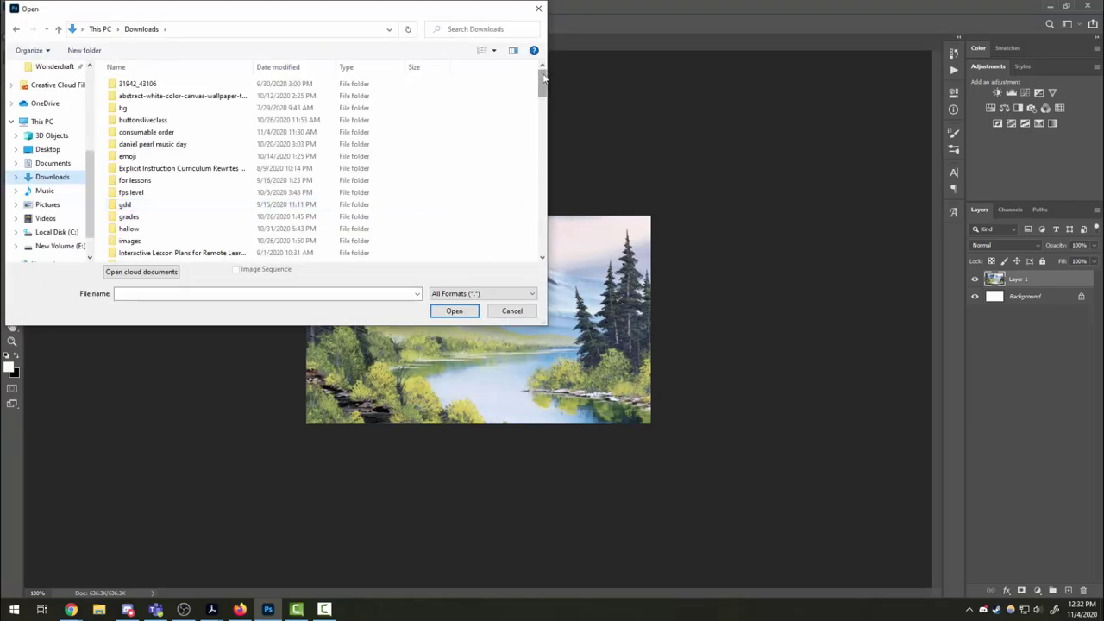
pyautogui.moveTo(542, 81); pyautogui.dragTo(541, 123)
# Open bob-ross-promojpg.jpg and compare it with the Untitled-1 landscape document
pyautogui.click(158, 222)
pyautogui.doubleClick(157, 223)
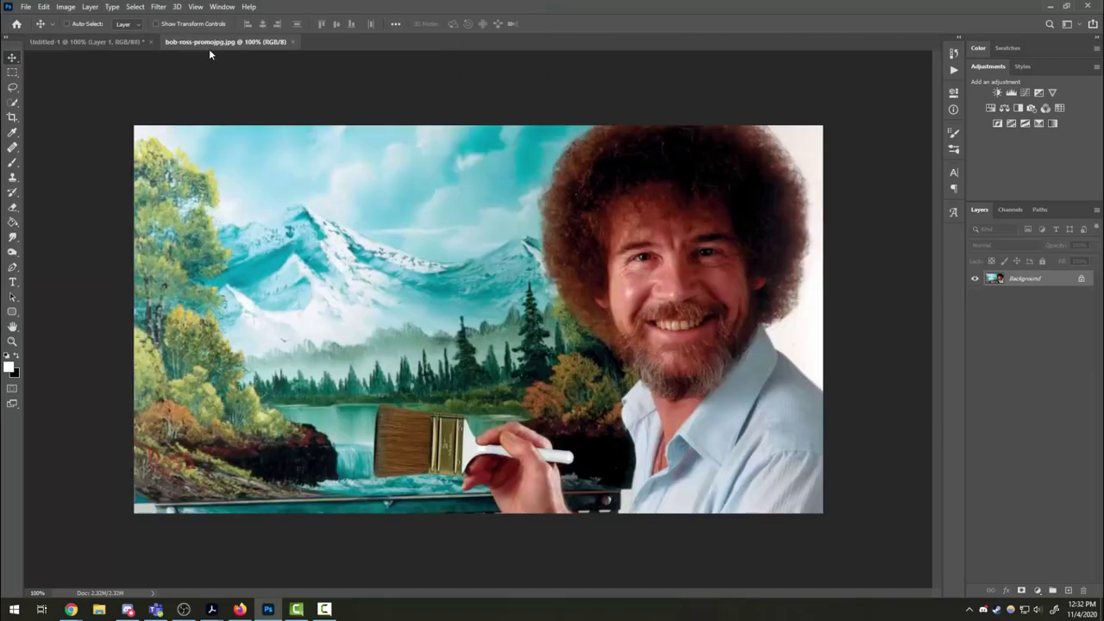
pyautogui.click(110, 42)
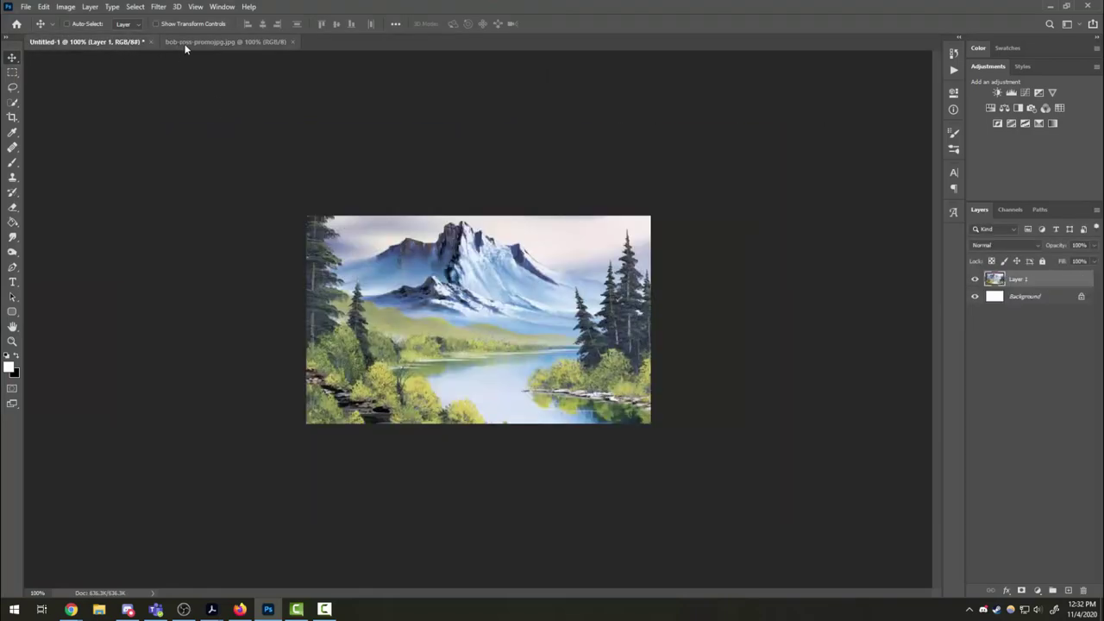
pyautogui.click(159, 45)
pyautogui.click(114, 44)
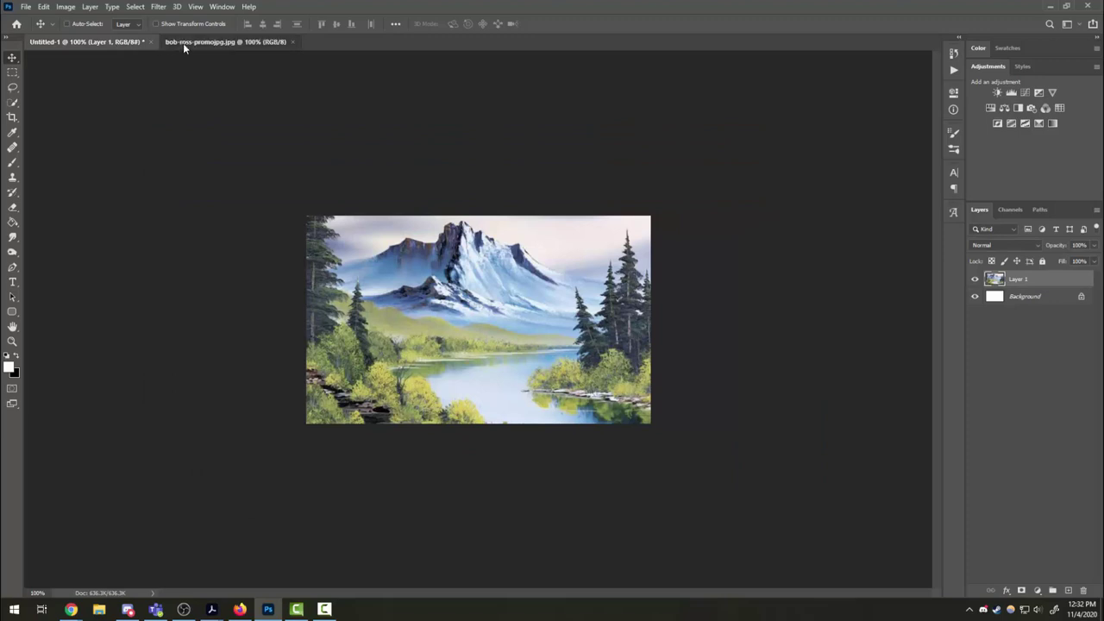
pyautogui.click(183, 45)
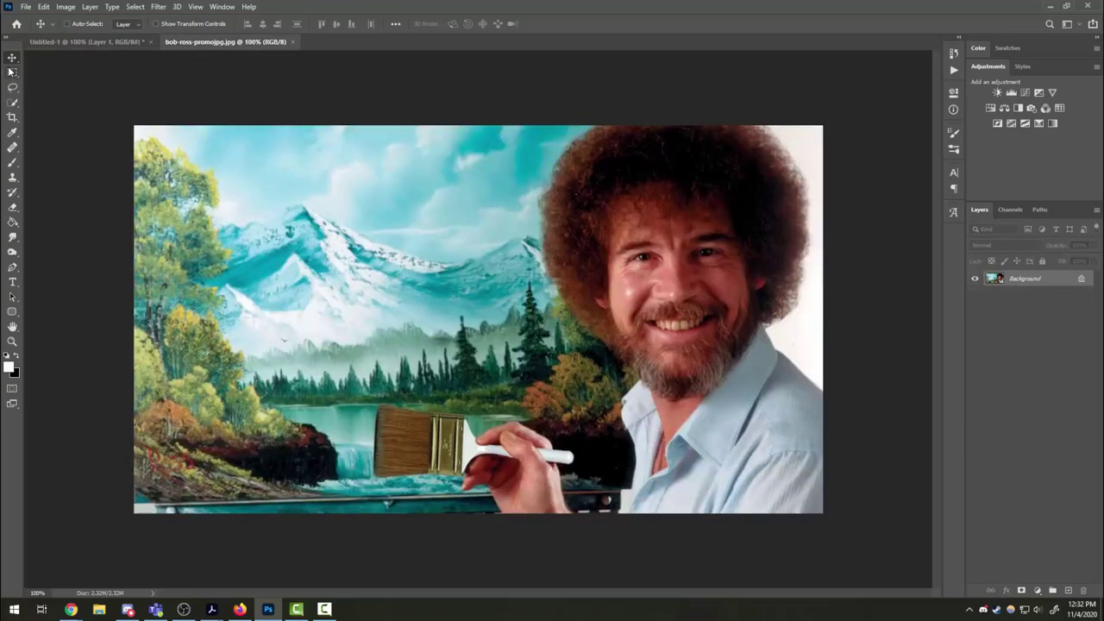
# Marquee-select the Bob Ross face and drag it into Untitled-1 as Layer 2
pyautogui.moveTo(12, 75); pyautogui.dragTo(13, 74)
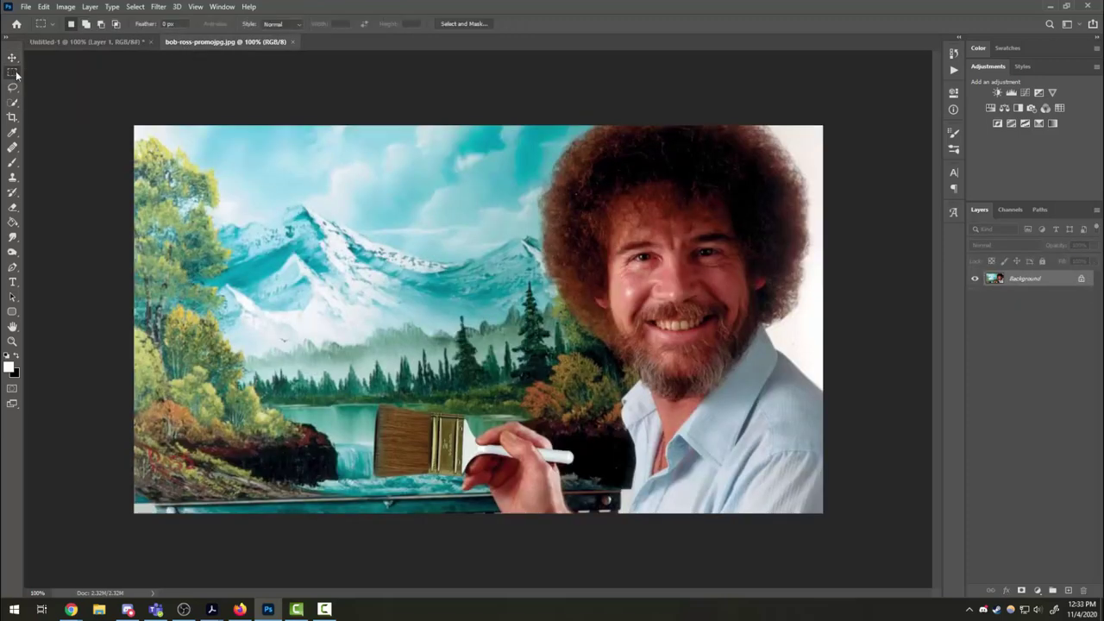
pyautogui.moveTo(517, 121); pyautogui.dragTo(823, 412)
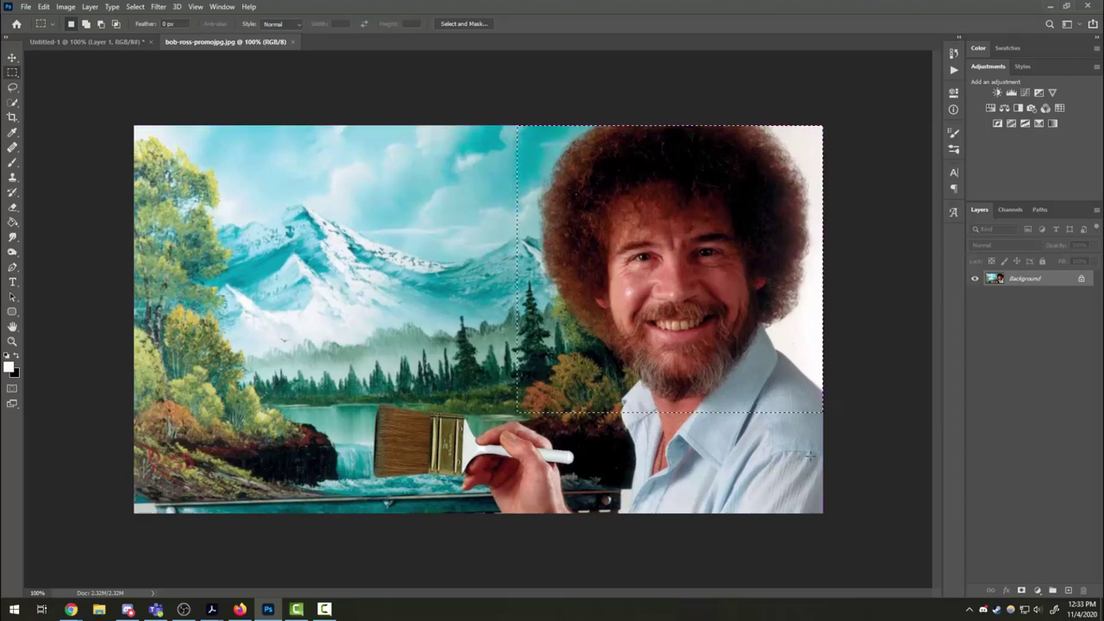
pyautogui.click(13, 58)
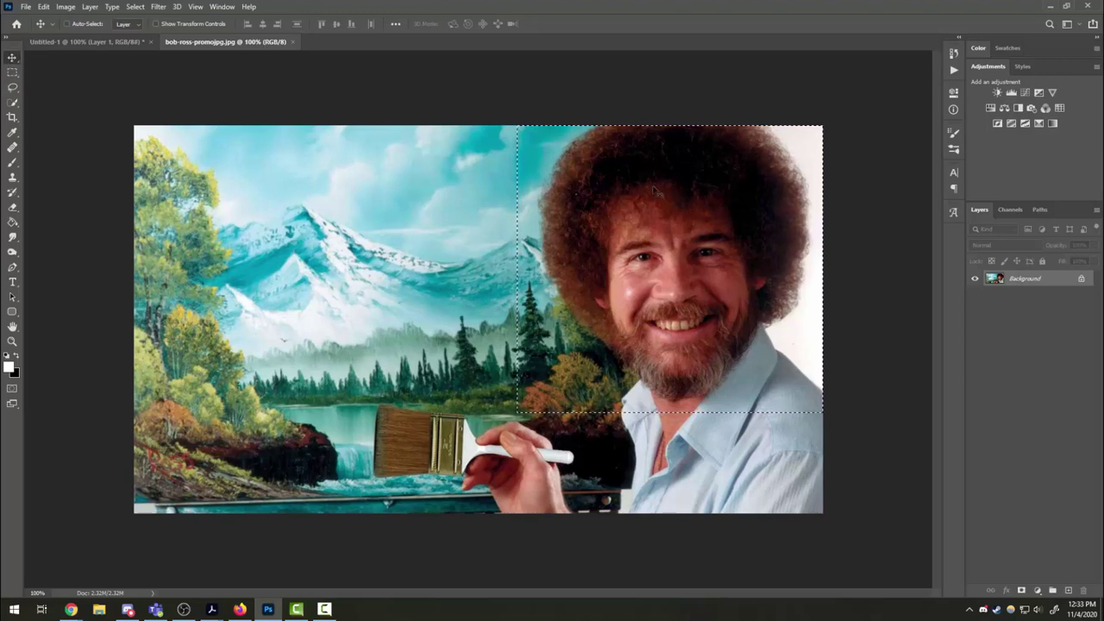
pyautogui.moveTo(669, 205)
pyautogui.mouseDown()
pyautogui.moveTo(283, 80)
pyautogui.moveTo(114, 44)
pyautogui.mouseUp()
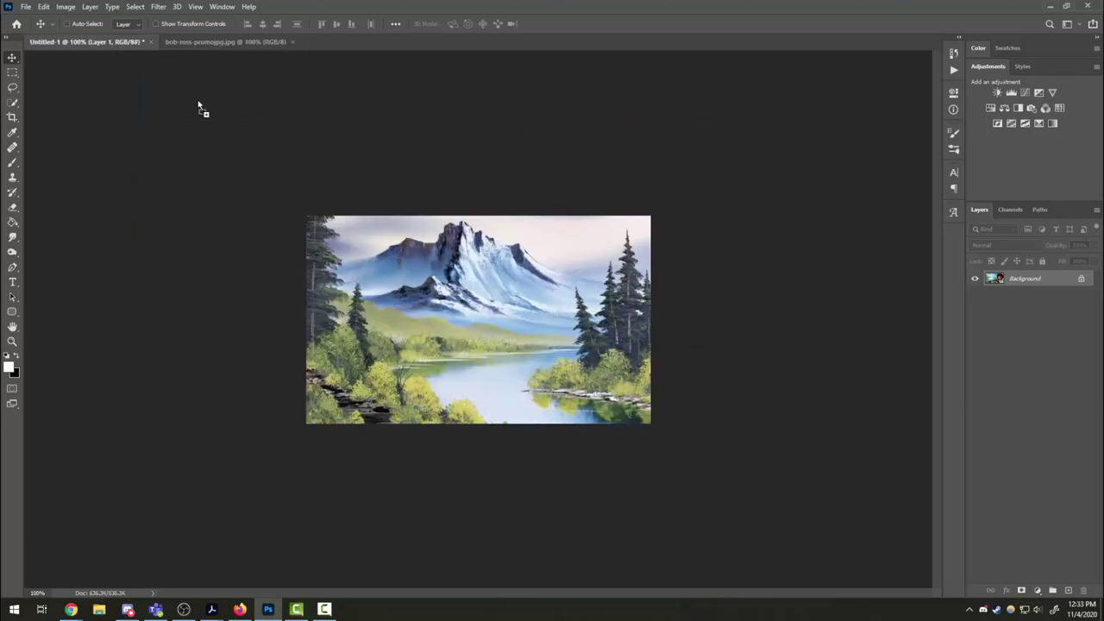
pyautogui.moveTo(469, 302); pyautogui.dragTo(499, 308)
pyautogui.moveTo(510, 346)
pyautogui.mouseDown()
pyautogui.moveTo(477, 310)
pyautogui.moveTo(451, 342)
pyautogui.moveTo(499, 329)
pyautogui.mouseUp()
# Scale the face on Layer 2 down with Free Transform, commit, and nudge it right of centre
pyautogui.press('ctrl')
pyautogui.hotkey('ctrl', 't')
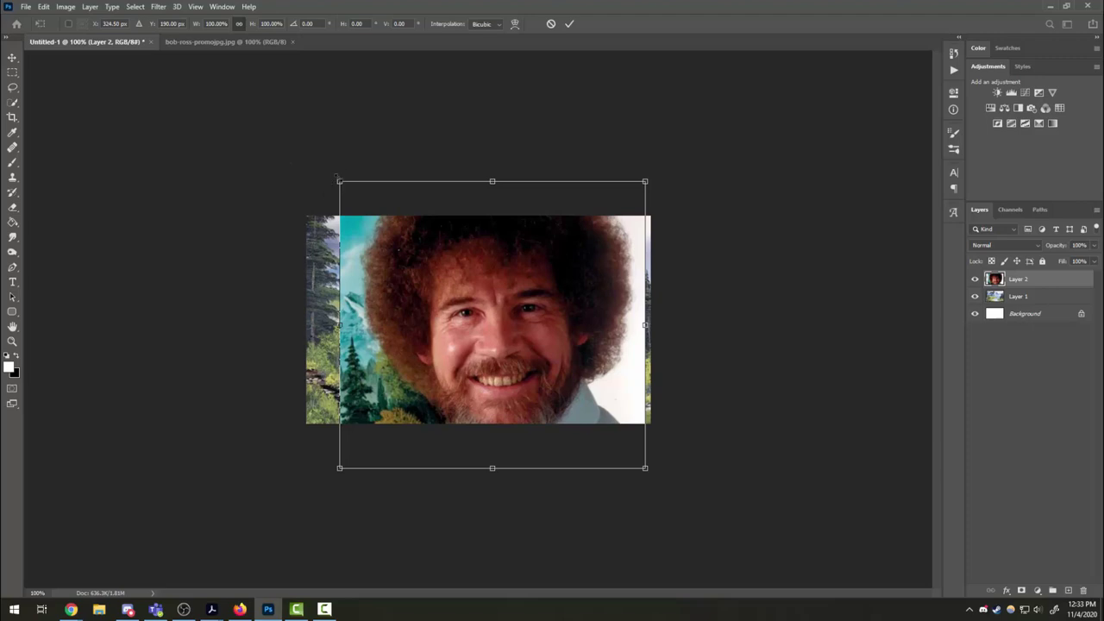
pyautogui.moveTo(338, 179); pyautogui.dragTo(486, 315)
pyautogui.moveTo(572, 372); pyautogui.dragTo(530, 289)
pyautogui.press('Return')
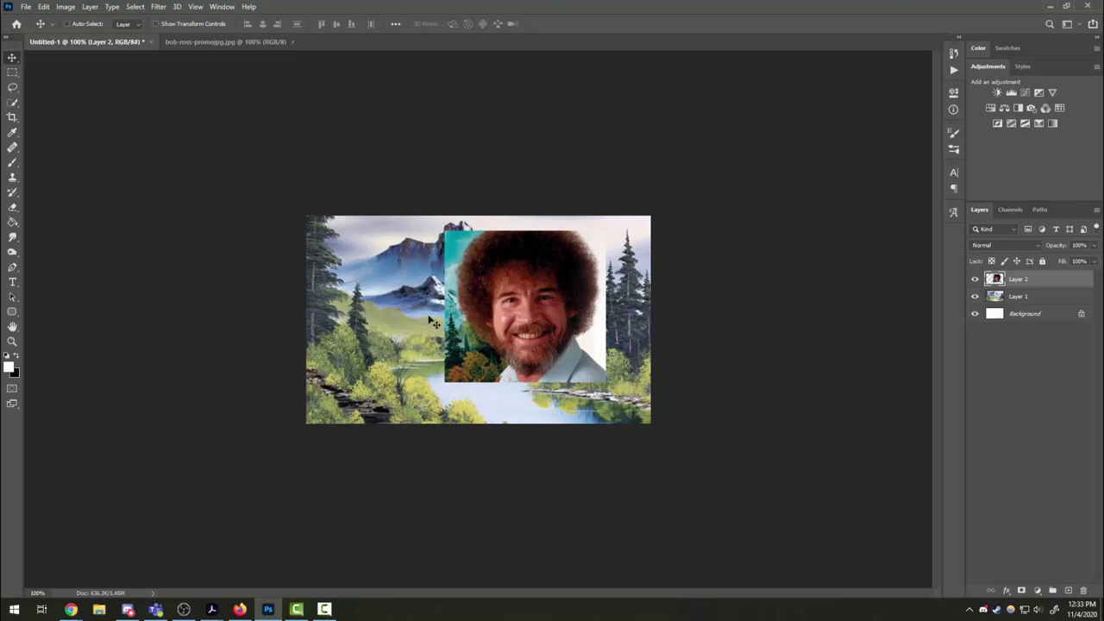
pyautogui.moveTo(482, 325)
pyautogui.mouseDown()
pyautogui.moveTo(466, 287)
pyautogui.moveTo(485, 330)
pyautogui.moveTo(490, 313)
pyautogui.moveTo(496, 322)
pyautogui.mouseUp()
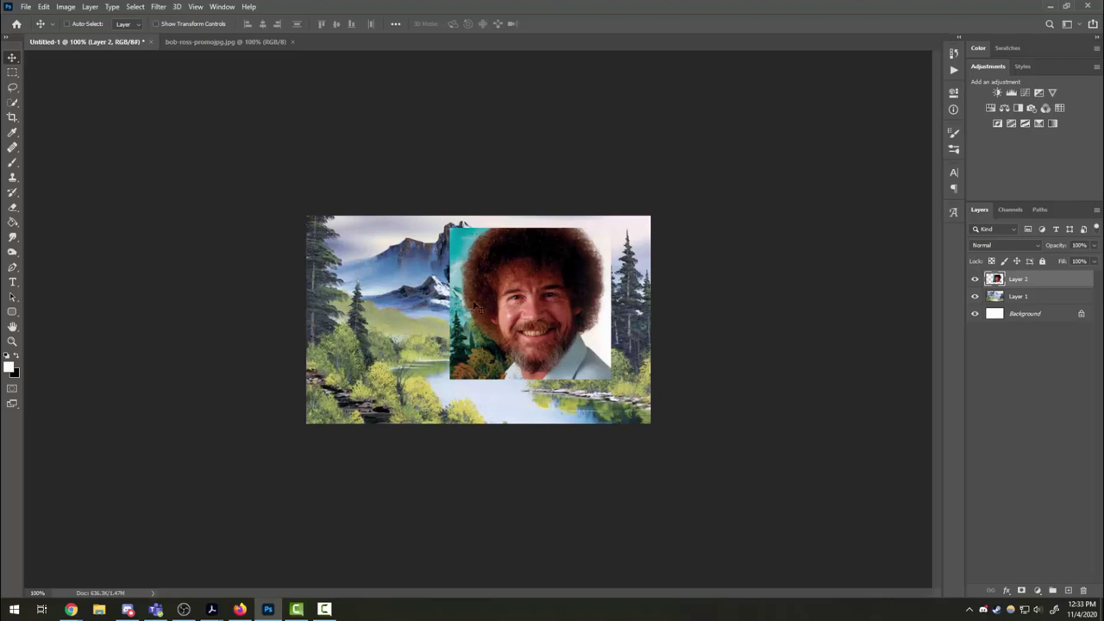
# Fit the whole image to the window and lasso a freehand outline around the face and hair
pyautogui.click(197, 7)
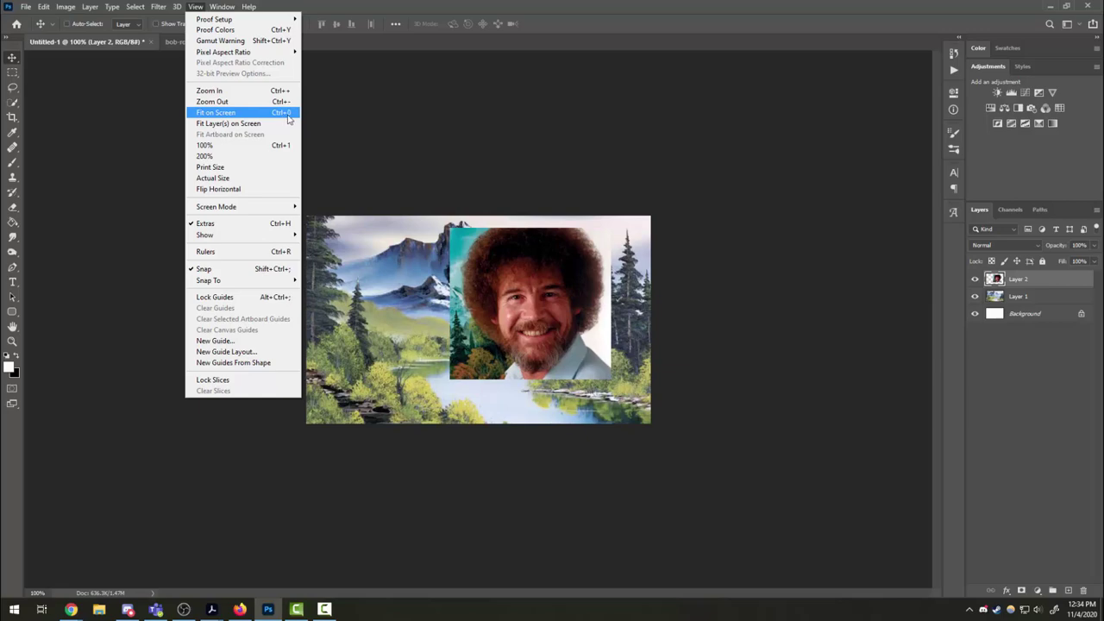
pyautogui.click(287, 114)
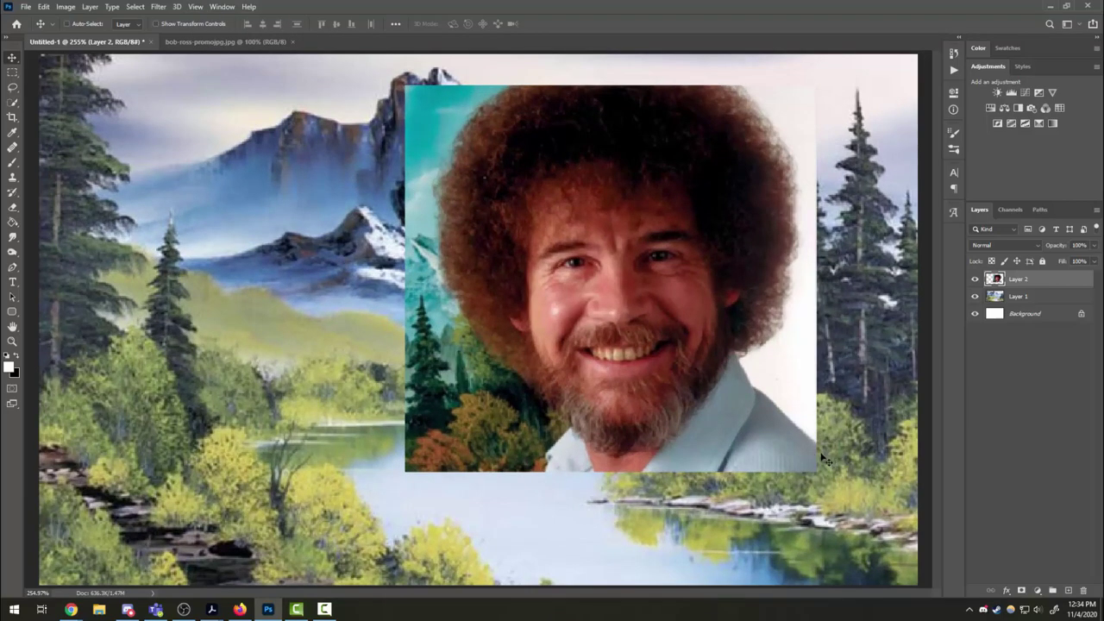
pyautogui.click(12, 88)
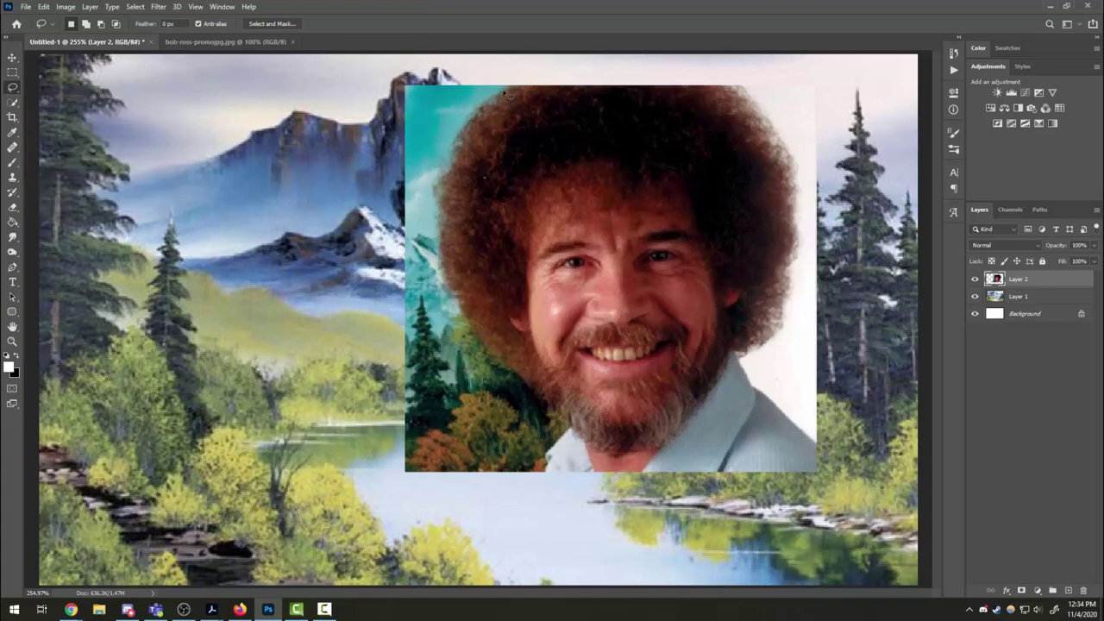
pyautogui.moveTo(472, 109)
pyautogui.mouseDown()
pyautogui.moveTo(435, 179)
pyautogui.moveTo(431, 293)
pyautogui.moveTo(435, 334)
pyautogui.moveTo(496, 405)
pyautogui.moveTo(553, 449)
pyautogui.moveTo(618, 454)
pyautogui.moveTo(694, 454)
pyautogui.moveTo(753, 420)
pyautogui.moveTo(816, 290)
pyautogui.moveTo(816, 191)
pyautogui.moveTo(773, 109)
pyautogui.moveTo(756, 86)
pyautogui.moveTo(654, 66)
pyautogui.moveTo(528, 65)
pyautogui.moveTo(500, 103)
pyautogui.mouseUp()
# Invert the selection to everything except the face, undoing two accidental moves along the way
pyautogui.press('v')
pyautogui.moveTo(606, 206)
pyautogui.mouseDown()
pyautogui.moveTo(322, 281)
pyautogui.moveTo(137, 182)
pyautogui.moveTo(224, 224)
pyautogui.mouseUp()
pyautogui.hotkey('ctrl', 'z')
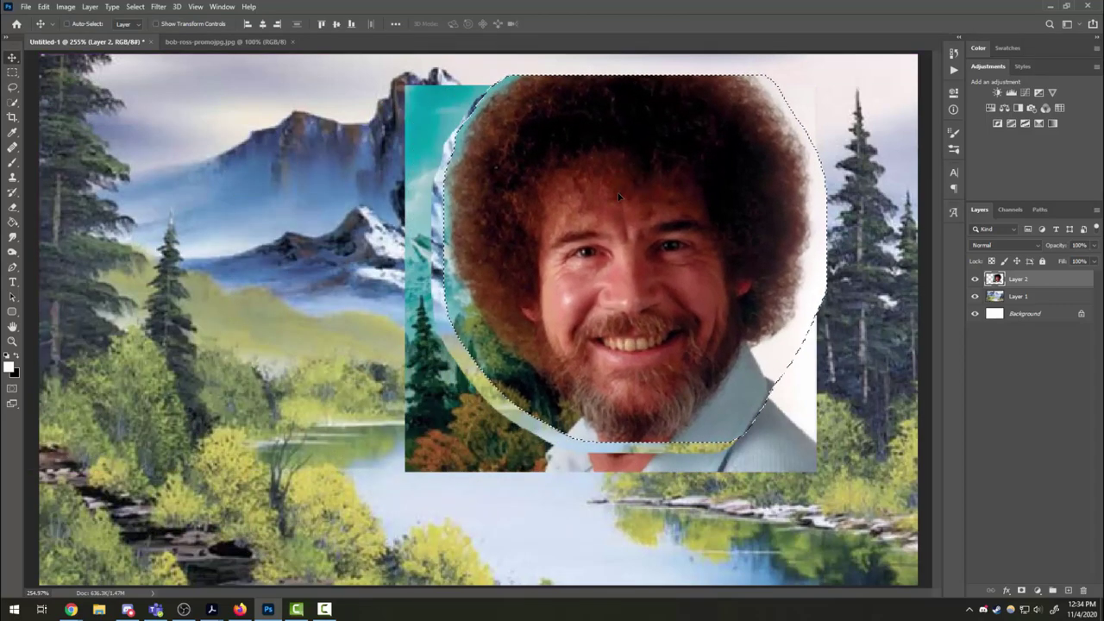
pyautogui.hotkey('ctrl', 'z')
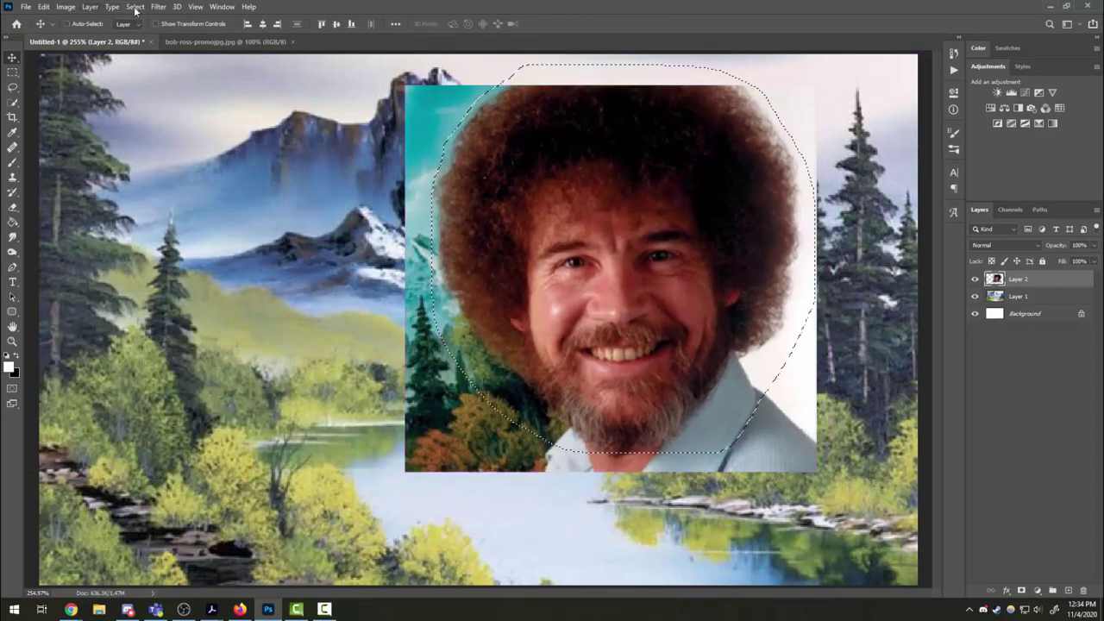
pyautogui.click(147, 9)
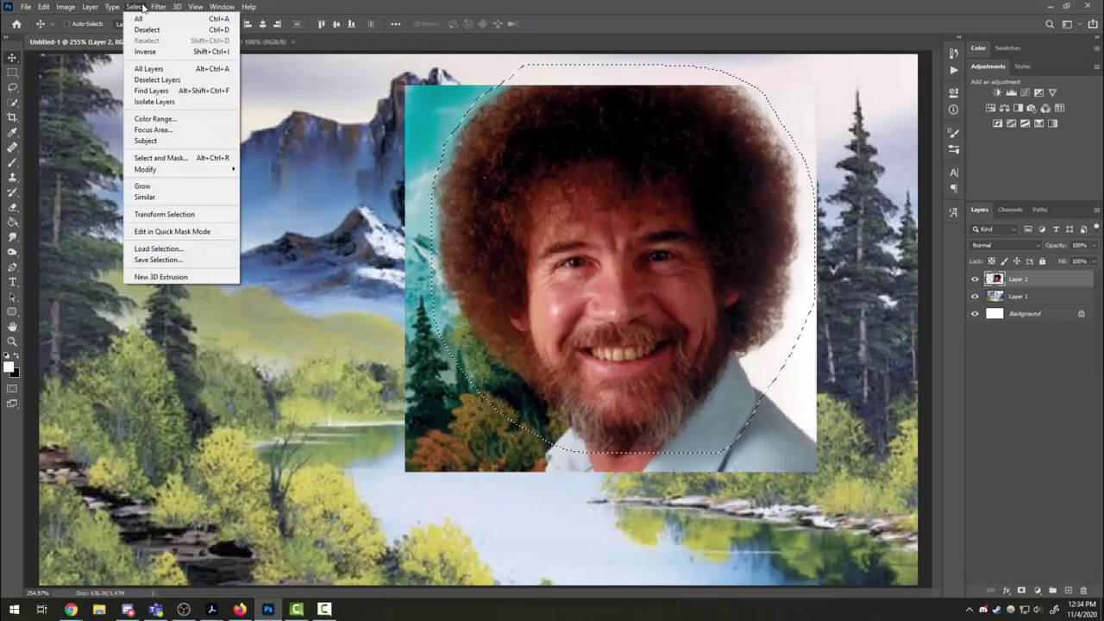
pyautogui.click(144, 55)
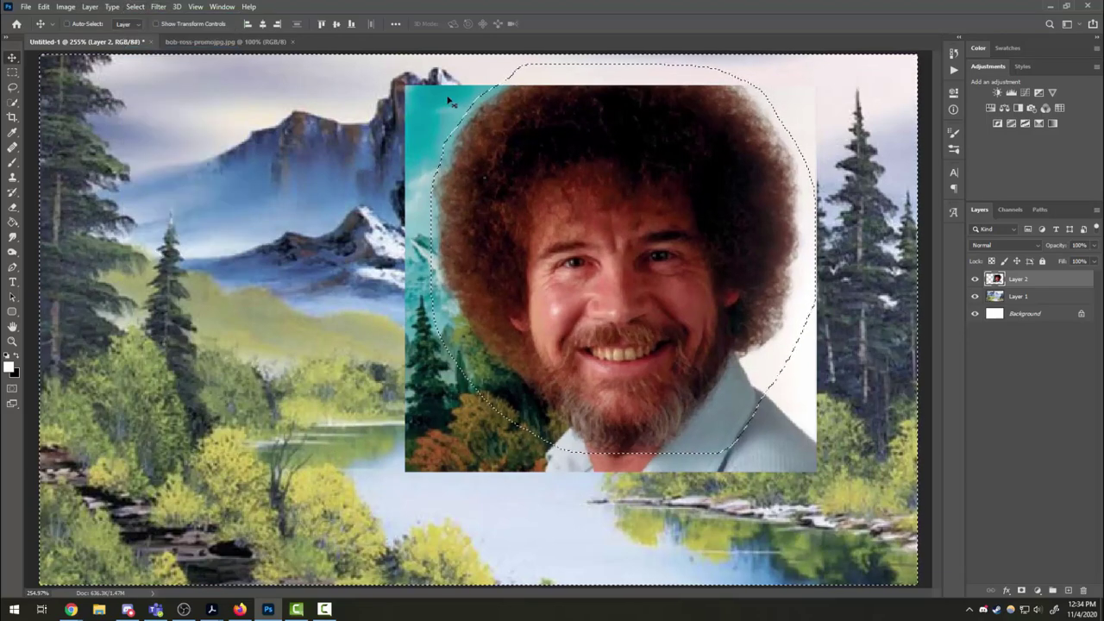
pyautogui.moveTo(377, 120); pyautogui.dragTo(206, 156)
pyautogui.hotkey('ctrl', 'z')
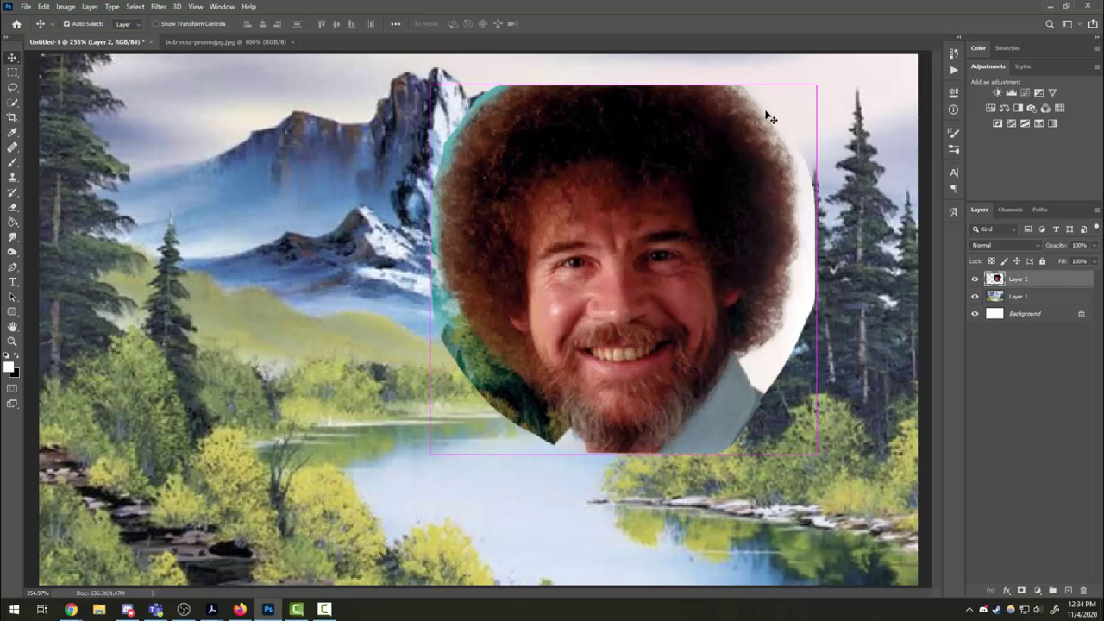
# Undo back to the full square portrait, fit the whole painting in the window and clear the selection
pyautogui.press('ctrl')
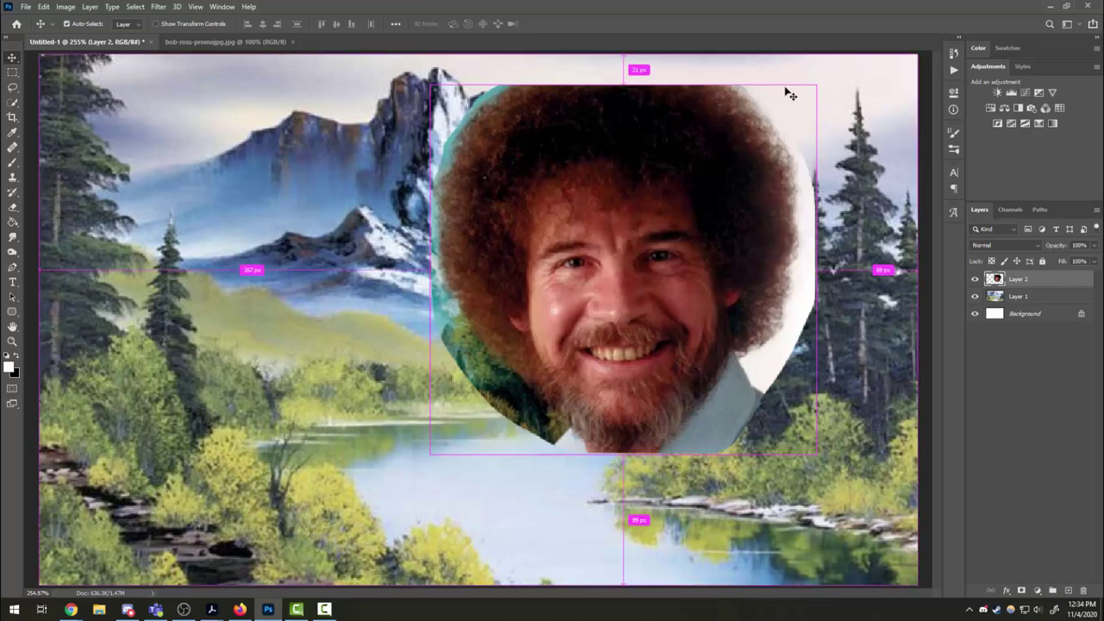
pyautogui.hotkey('ctrl', 'z')
pyautogui.press('z')
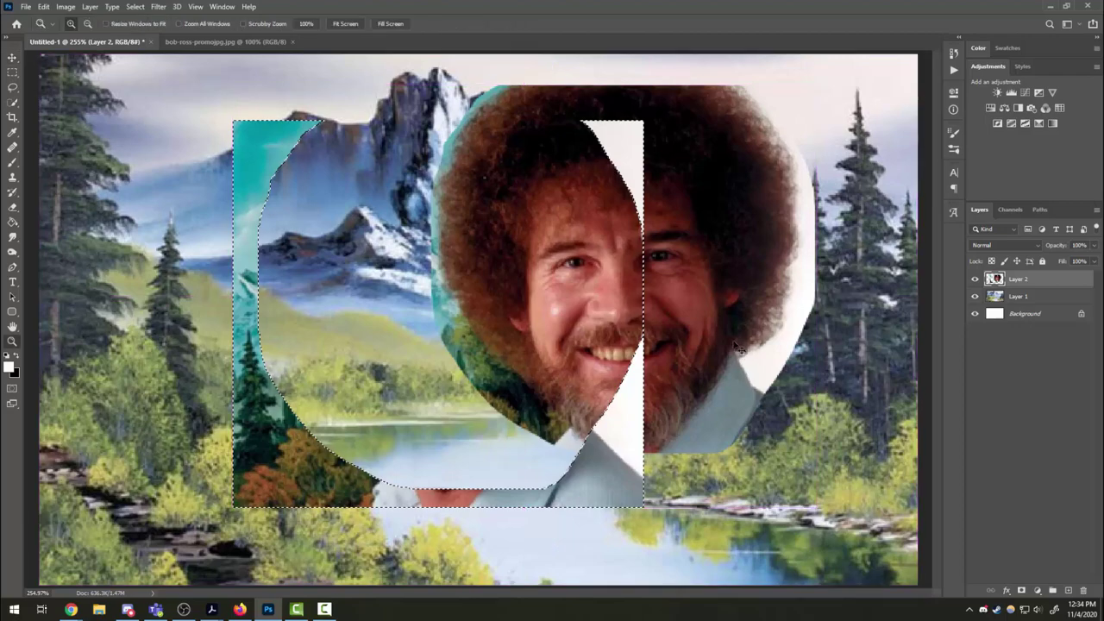
pyautogui.hotkey('ctrl', 'z')
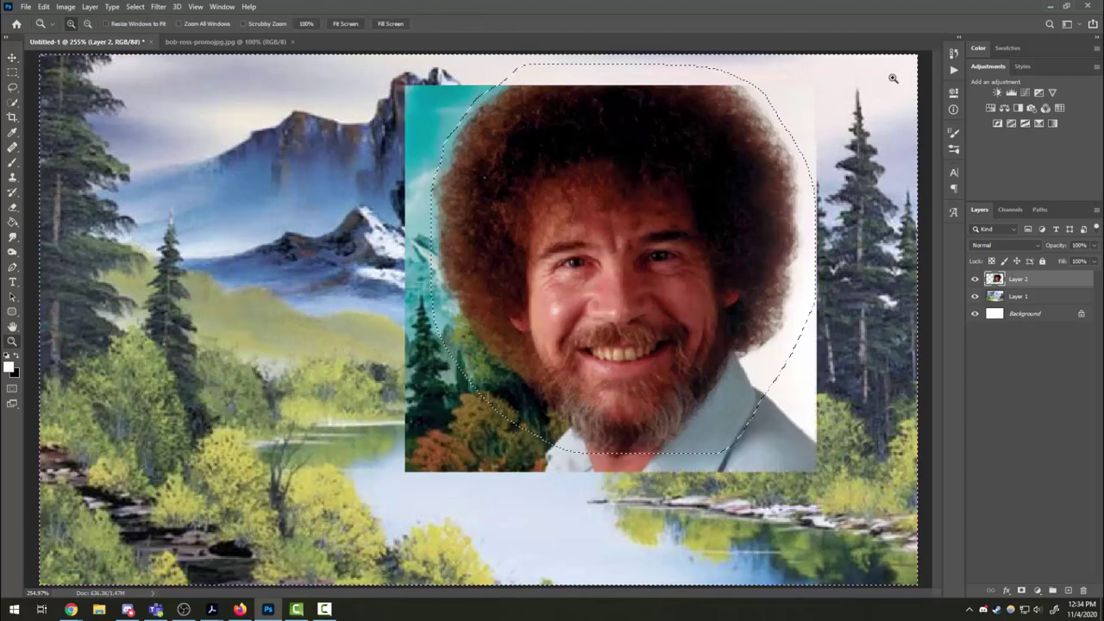
pyautogui.click(399, 241)
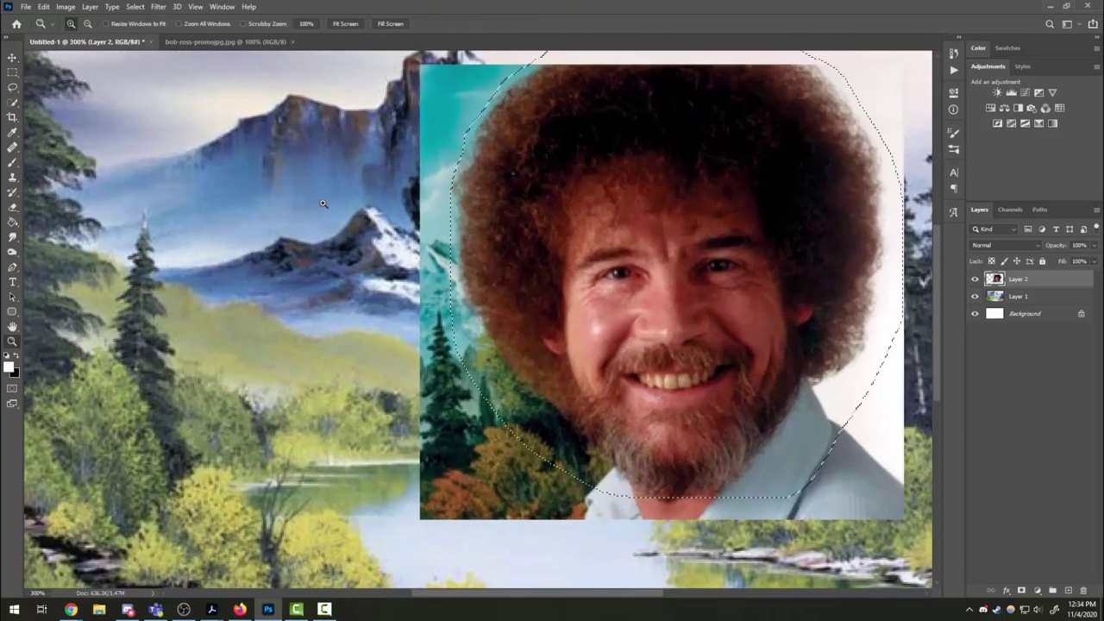
pyautogui.keyDown('alt'); pyautogui.click(207, 239); pyautogui.keyUp('alt')
pyautogui.click(12, 72)
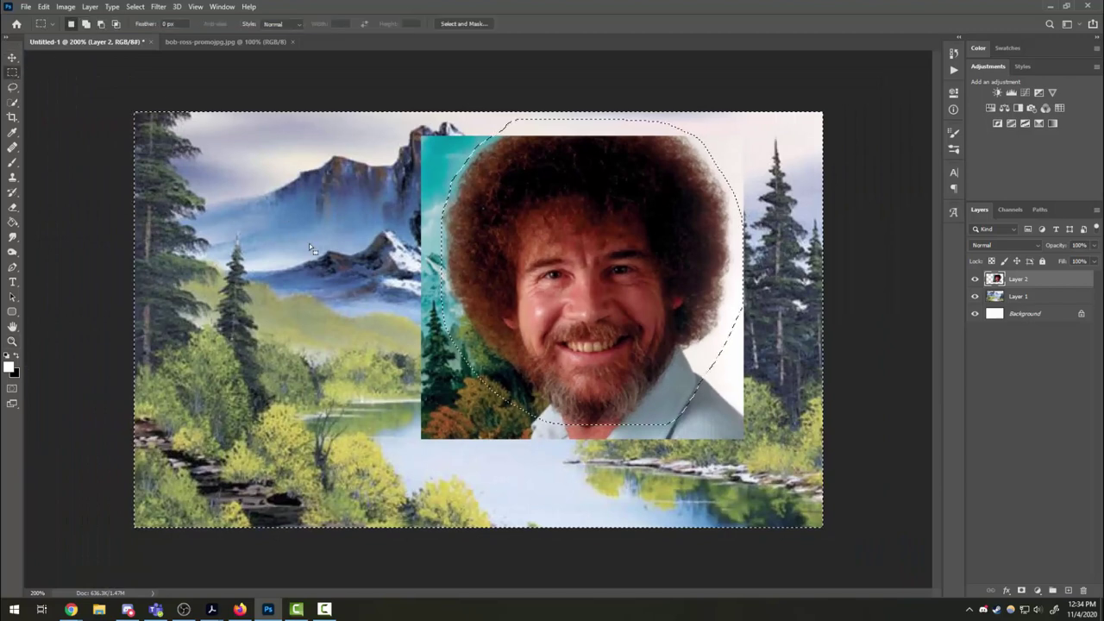
pyautogui.click(309, 243)
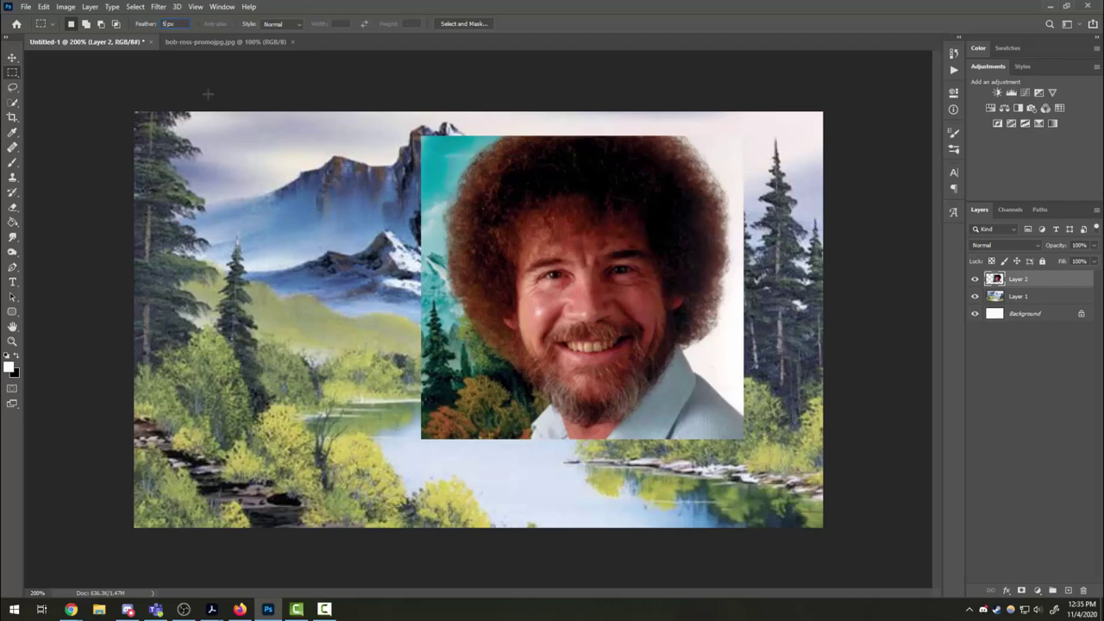
pyautogui.click(12, 87)
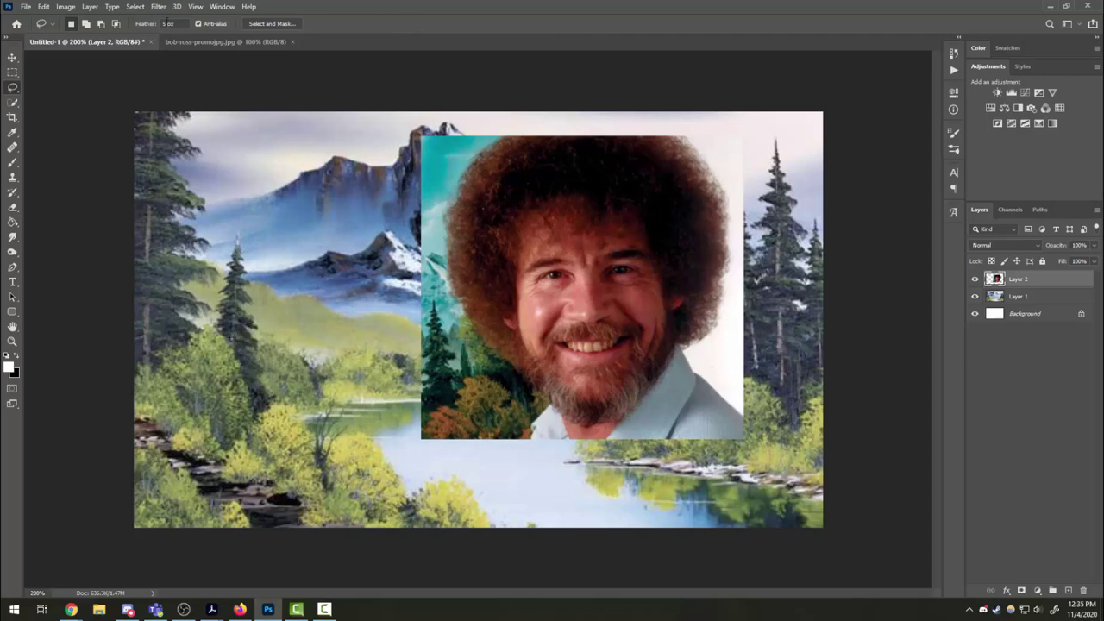
pyautogui.moveTo(476, 350)
pyautogui.mouseDown()
pyautogui.moveTo(538, 415)
pyautogui.moveTo(625, 433)
pyautogui.moveTo(677, 411)
pyautogui.moveTo(728, 367)
pyautogui.moveTo(754, 302)
pyautogui.moveTo(757, 234)
pyautogui.moveTo(740, 181)
pyautogui.moveTo(714, 156)
pyautogui.moveTo(646, 127)
pyautogui.moveTo(513, 129)
pyautogui.mouseUp()
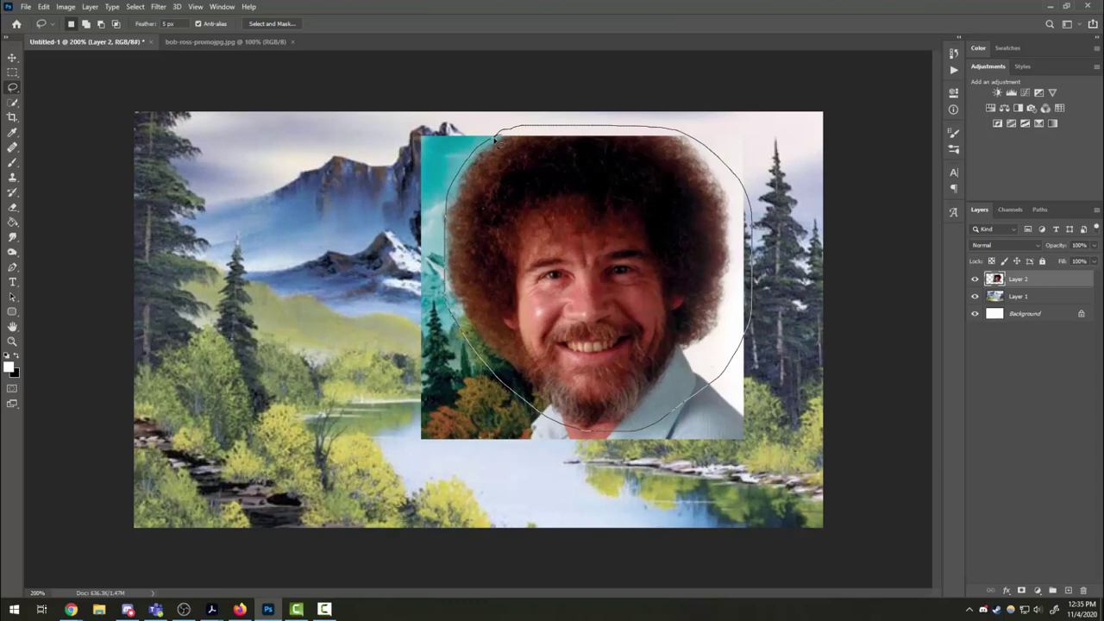
pyautogui.moveTo(495, 138); pyautogui.dragTo(496, 140)
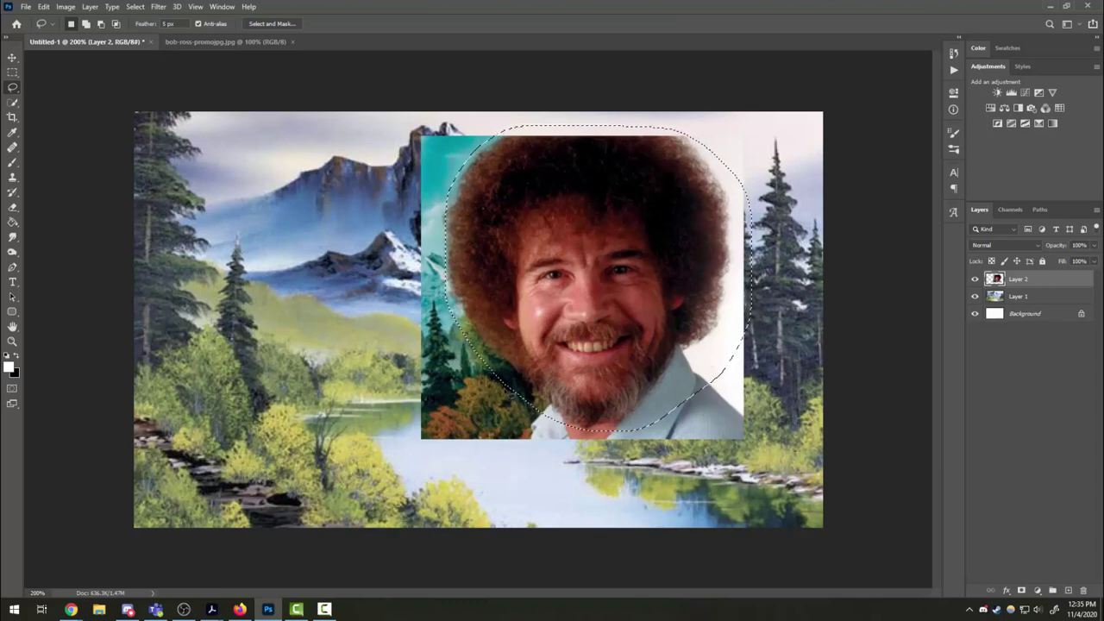
pyautogui.click(9, 58)
pyautogui.moveTo(565, 264)
pyautogui.mouseDown()
pyautogui.moveTo(483, 292)
pyautogui.moveTo(245, 293)
pyautogui.mouseUp()
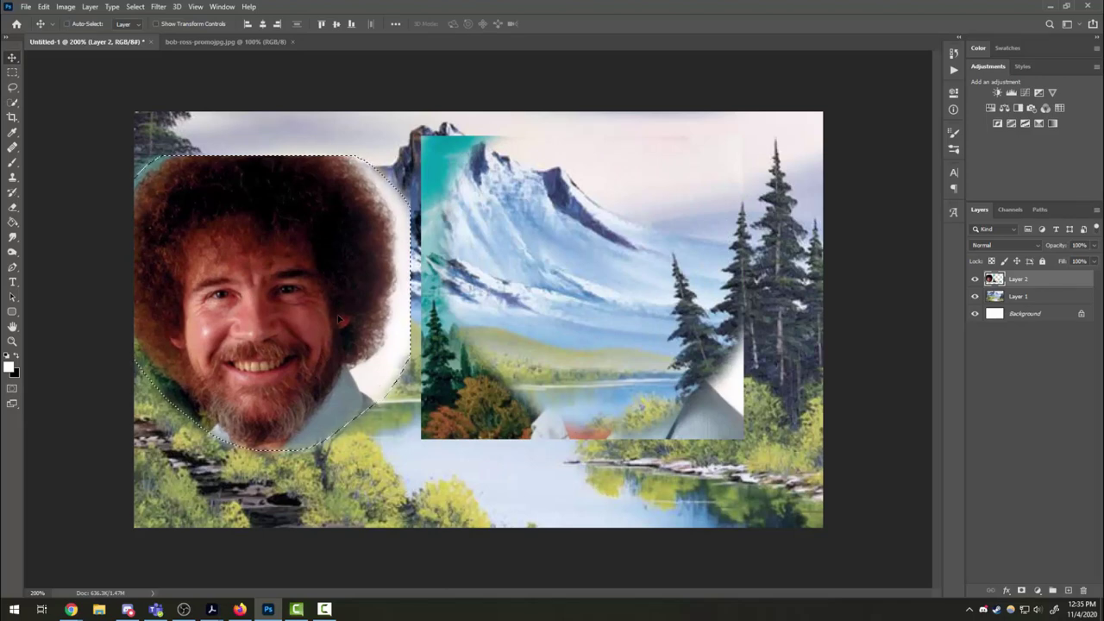
pyautogui.moveTo(339, 319)
pyautogui.mouseDown()
pyautogui.moveTo(597, 238)
pyautogui.moveTo(671, 295)
pyautogui.mouseUp()
pyautogui.hotkey('ctrl', 'd')
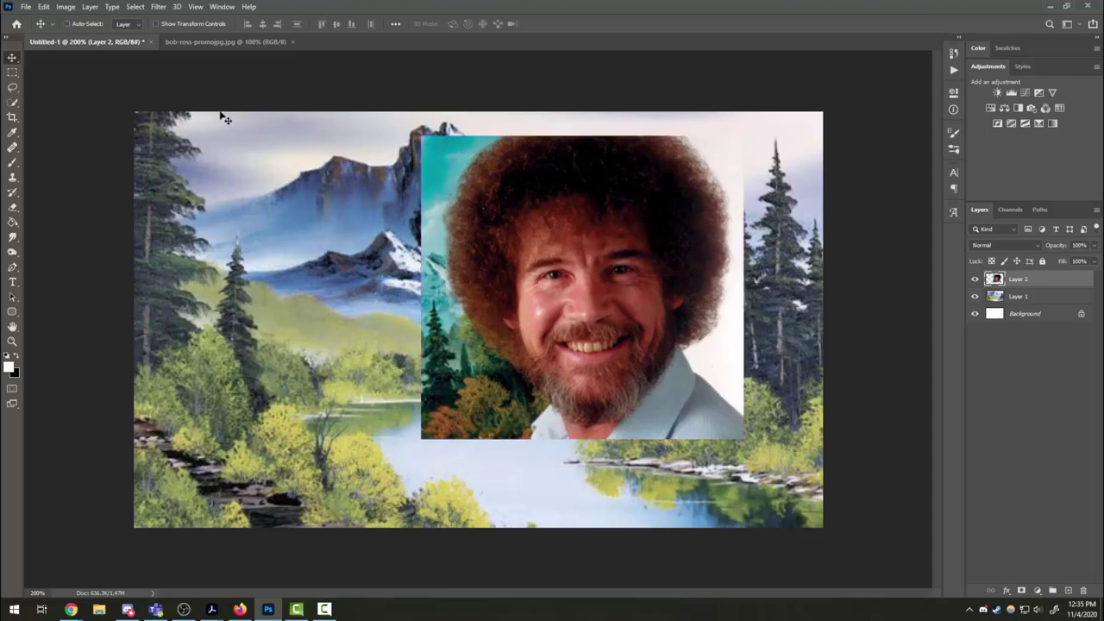
# Lasso a 20 px feathered outline around the head and add it as Layer 2's mask
pyautogui.click(12, 87)
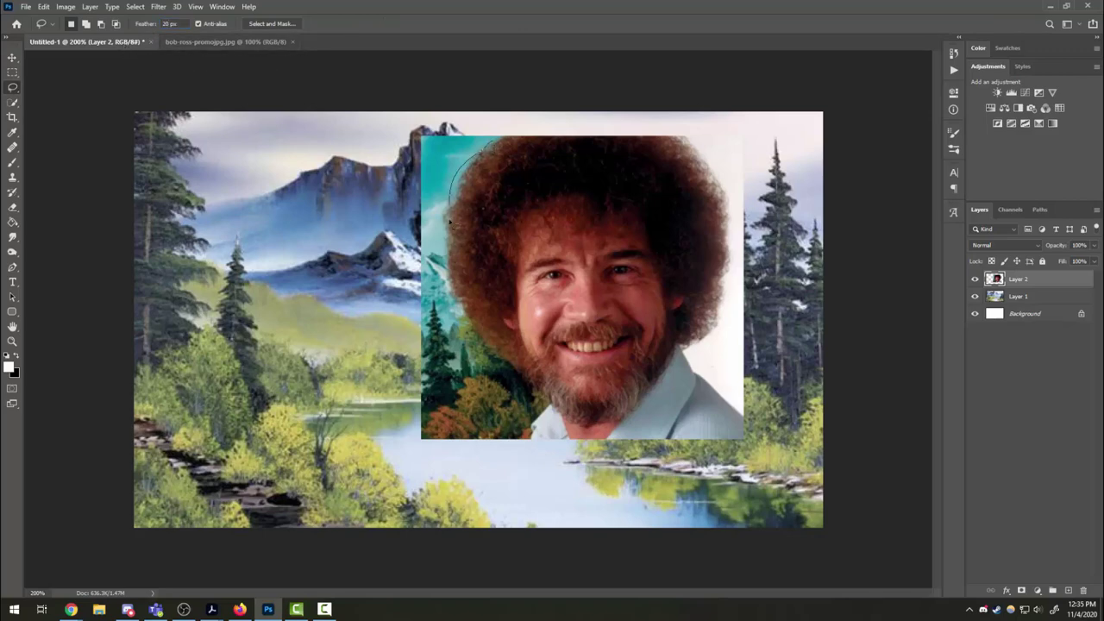
pyautogui.moveTo(449, 228)
pyautogui.mouseDown()
pyautogui.moveTo(457, 345)
pyautogui.moveTo(526, 421)
pyautogui.moveTo(619, 420)
pyautogui.moveTo(686, 392)
pyautogui.moveTo(727, 326)
pyautogui.moveTo(722, 182)
pyautogui.moveTo(696, 149)
pyautogui.moveTo(654, 130)
pyautogui.moveTo(518, 130)
pyautogui.moveTo(481, 134)
pyautogui.moveTo(457, 172)
pyautogui.mouseUp()
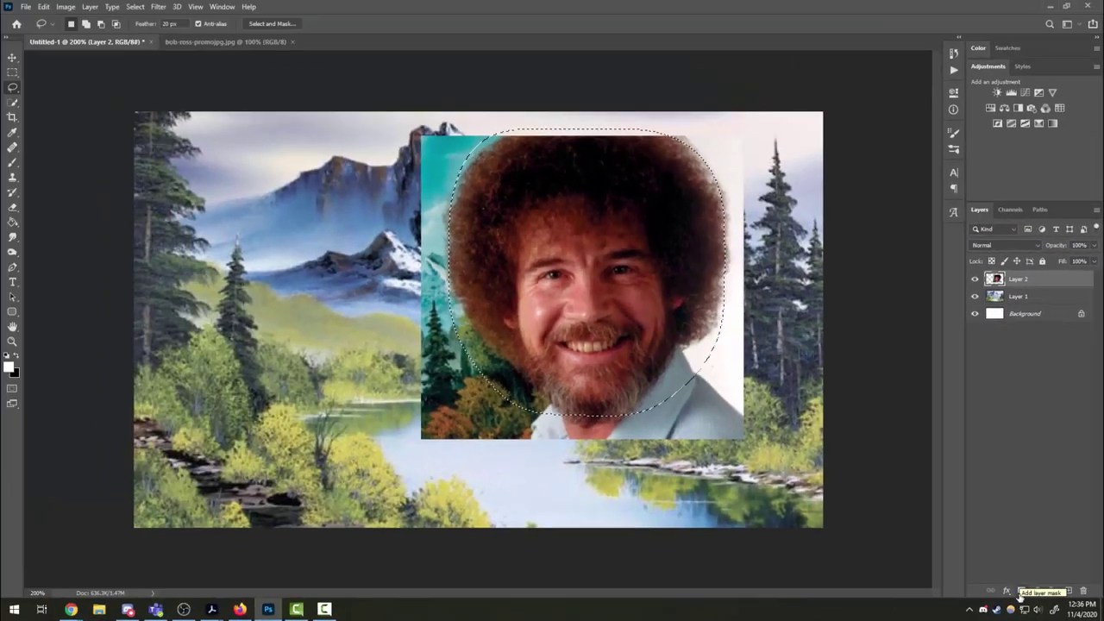
pyautogui.click(1021, 592)
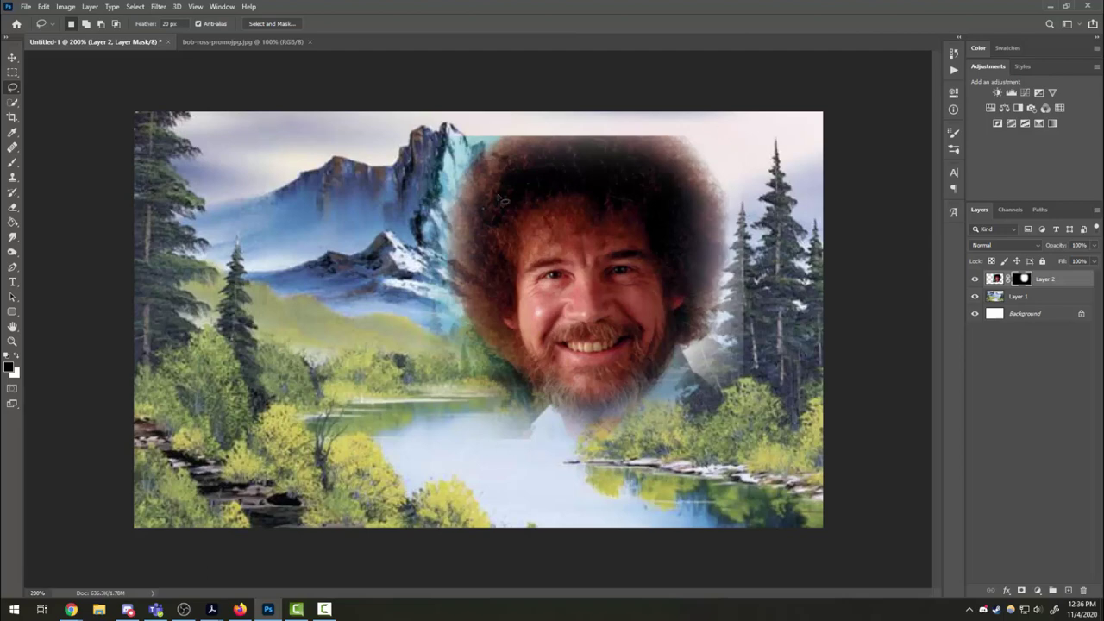
# Move the masked portrait right and up, then set Layer 2's opacity to 77%
pyautogui.click(12, 58)
pyautogui.moveTo(643, 326); pyautogui.dragTo(716, 288)
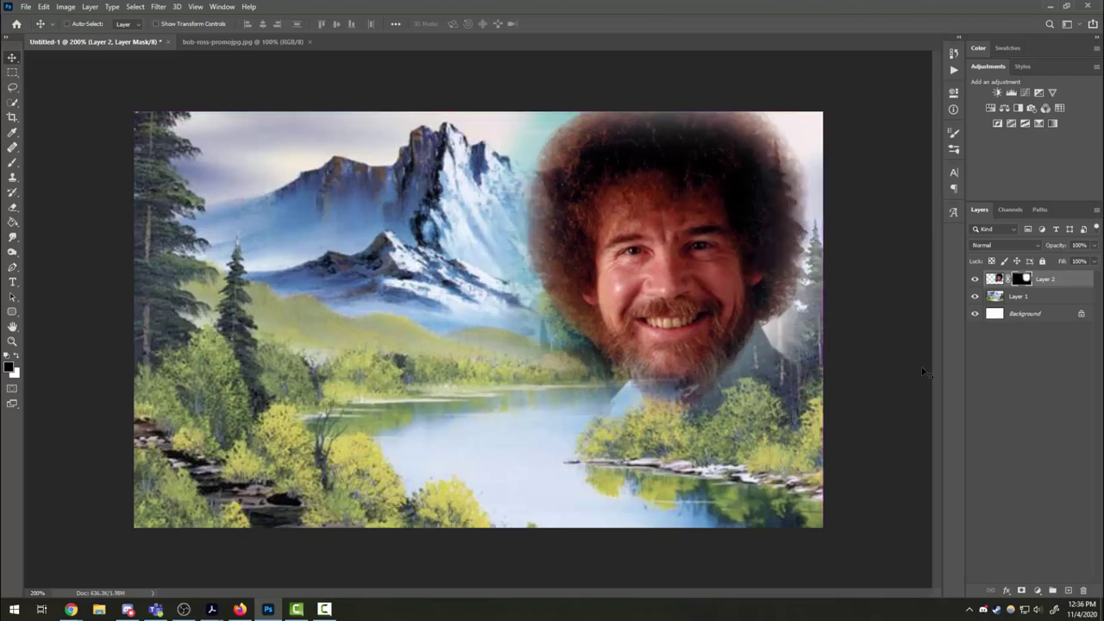
pyautogui.click(994, 279)
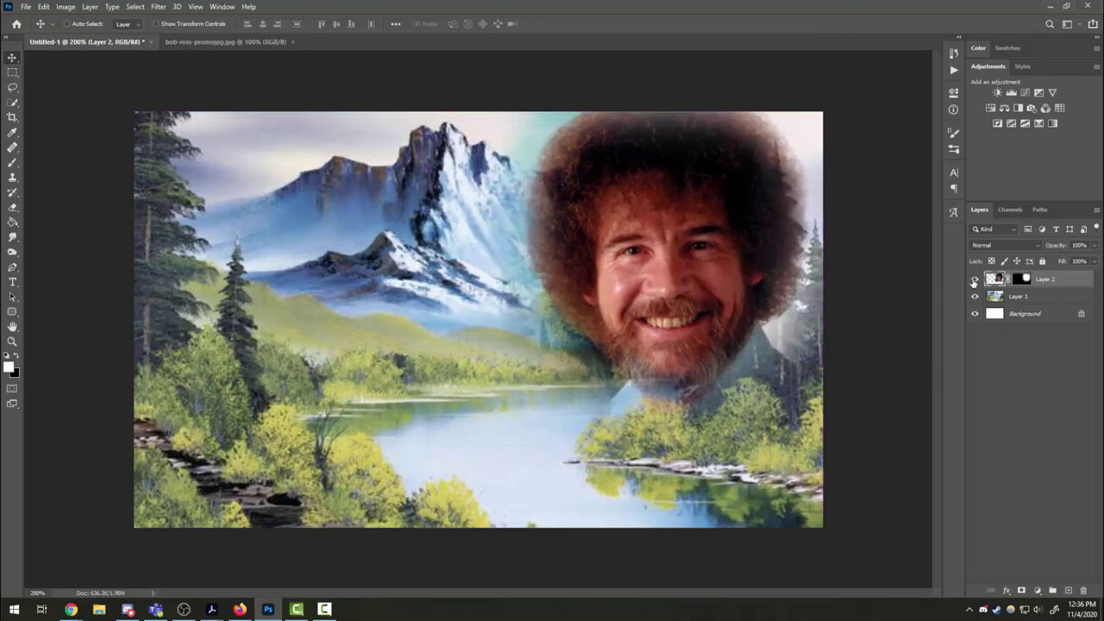
pyautogui.click(1094, 245)
pyautogui.moveTo(1091, 261); pyautogui.dragTo(1084, 261)
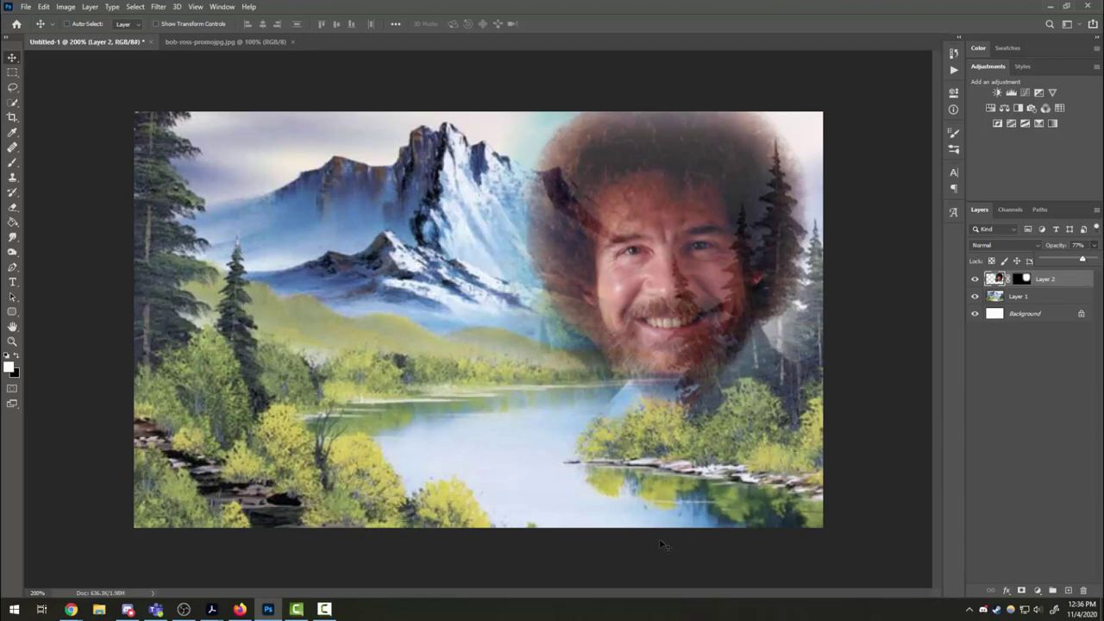
# Raise Layer 2's opacity to 95% so the face looks nearly solid
pyautogui.click(12, 72)
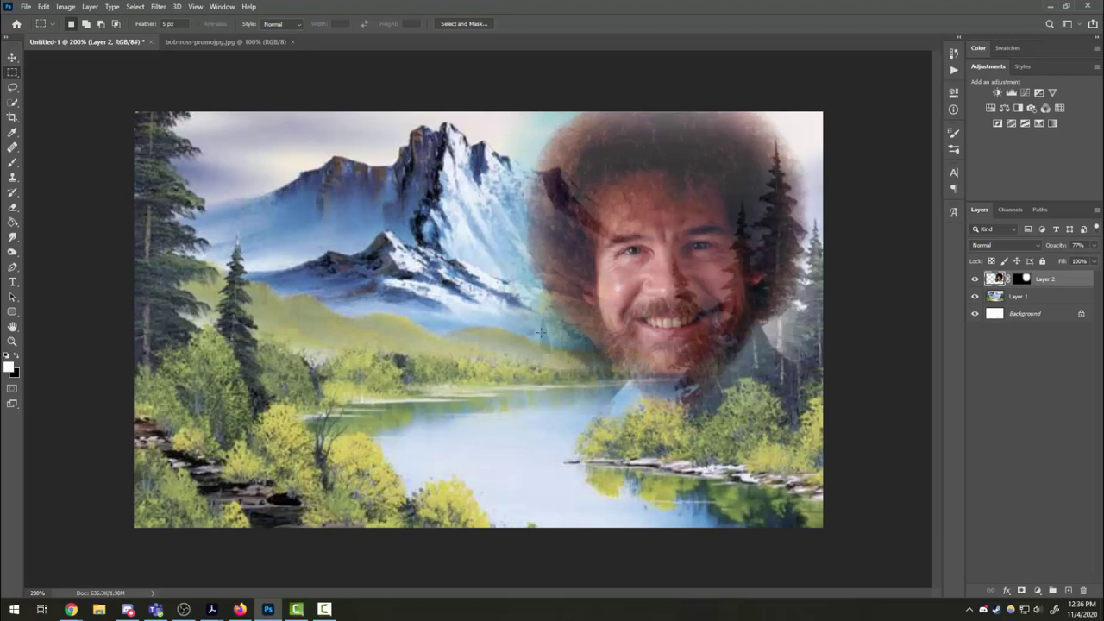
pyautogui.click(1094, 246)
pyautogui.moveTo(1085, 259); pyautogui.dragTo(1093, 262)
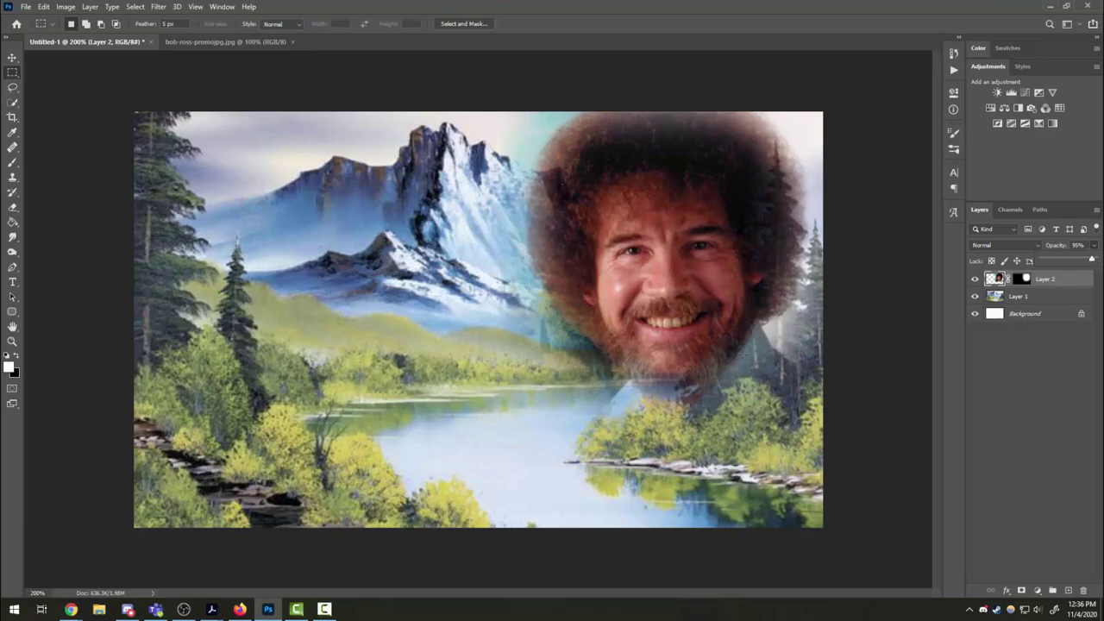